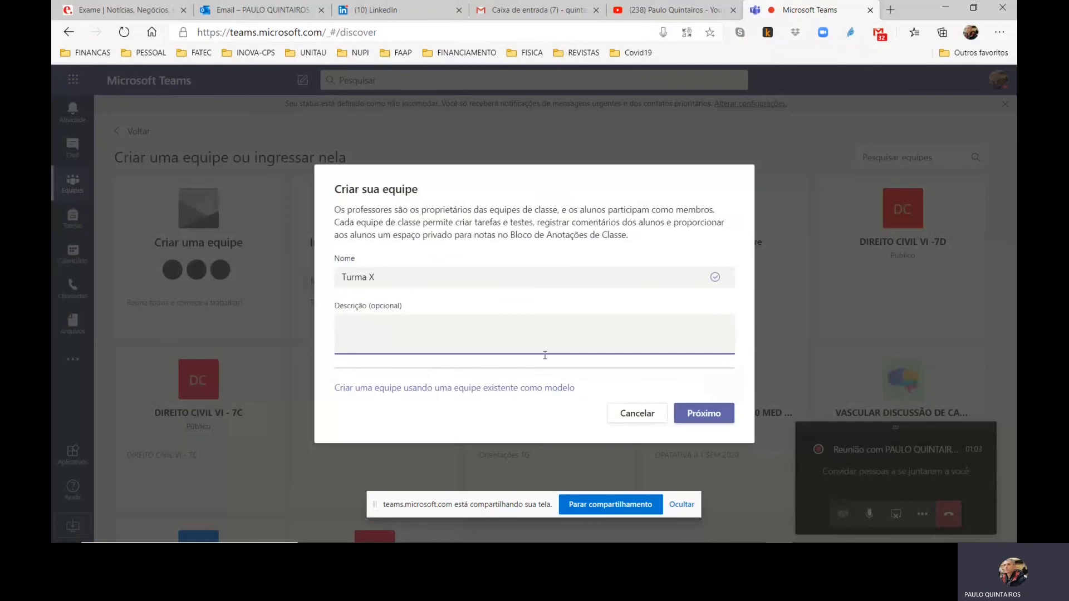
Create the class team "Turma X" without a description and compare the options for adding students and teachers
{"action": "left_click", "coordinate": [704, 413]}
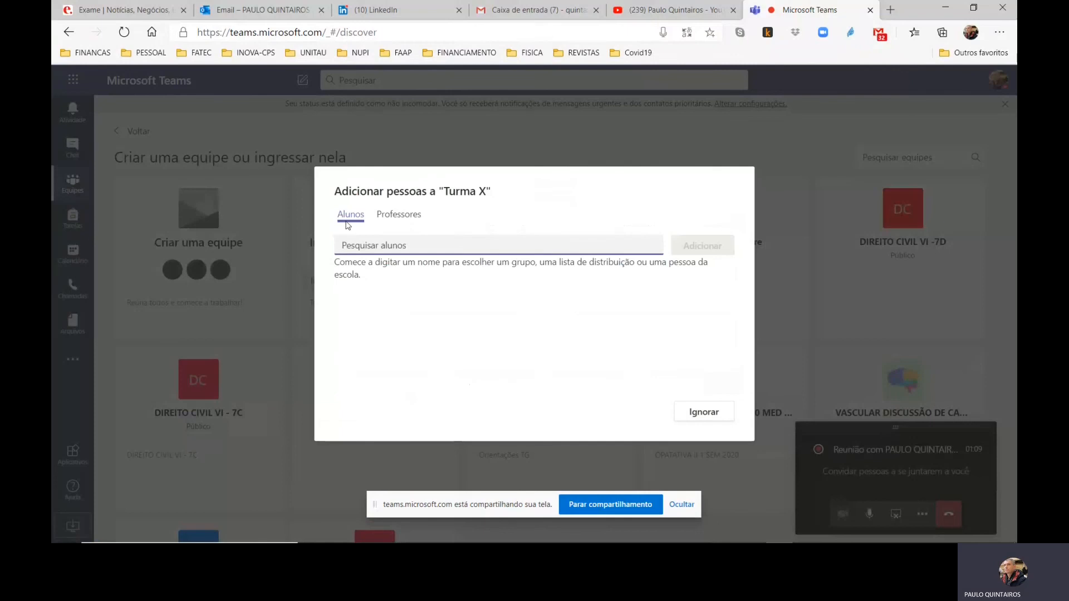
{"action": "left_click", "coordinate": [378, 220]}
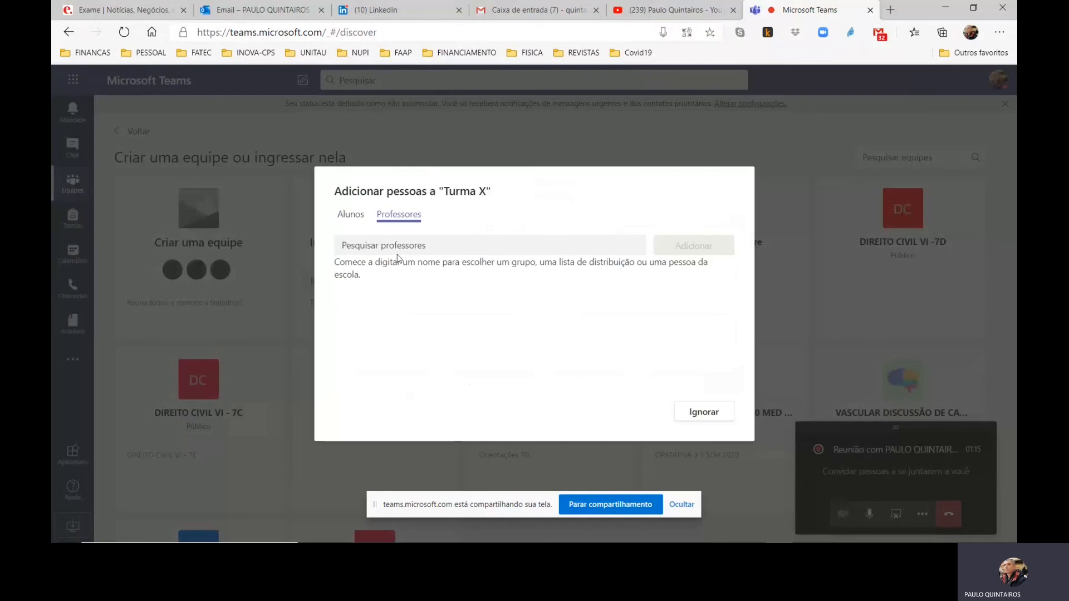
{"action": "left_click", "coordinate": [351, 216]}
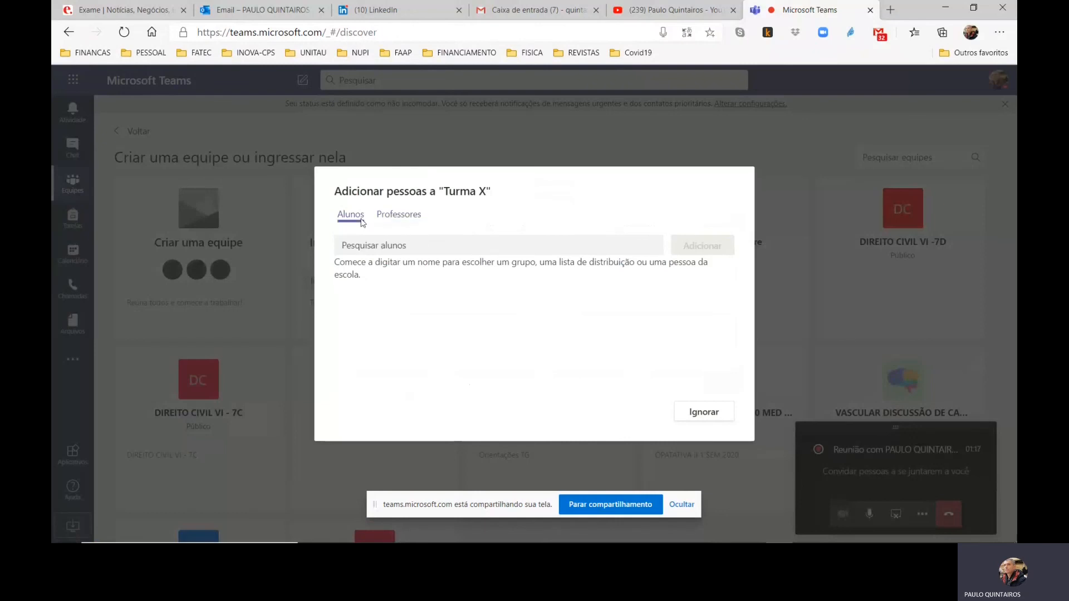
Find two people by name and add them to the "Turma X" team as students, finishing the member setup
{"action": "left_click", "coordinate": [425, 247]}
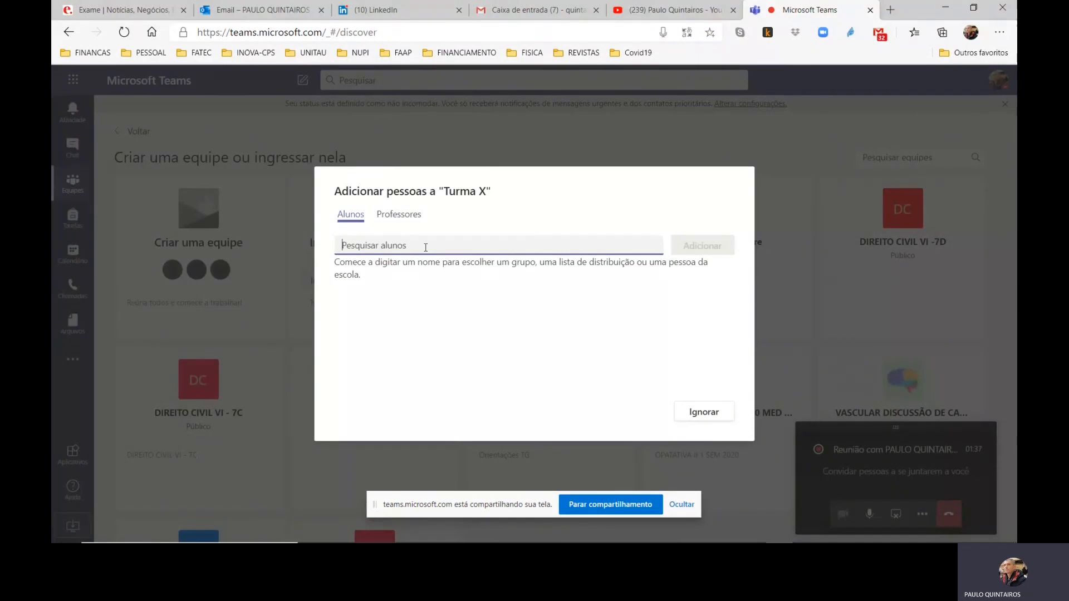
{"action": "type", "text": "cortelli"}
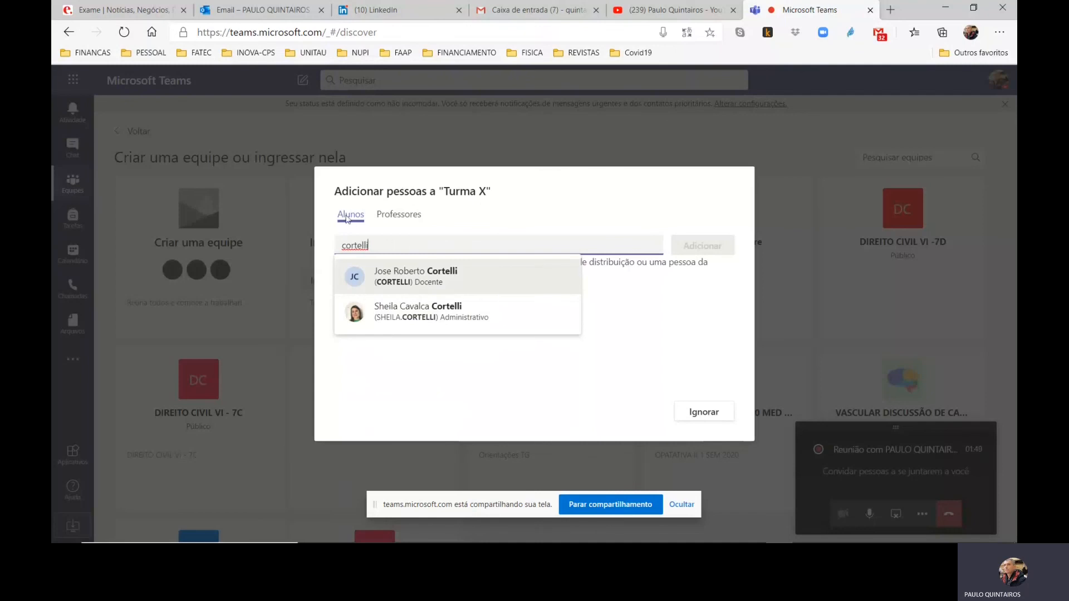
{"action": "left_click_drag", "start_coordinate": [397, 244], "coordinate": [327, 241]}
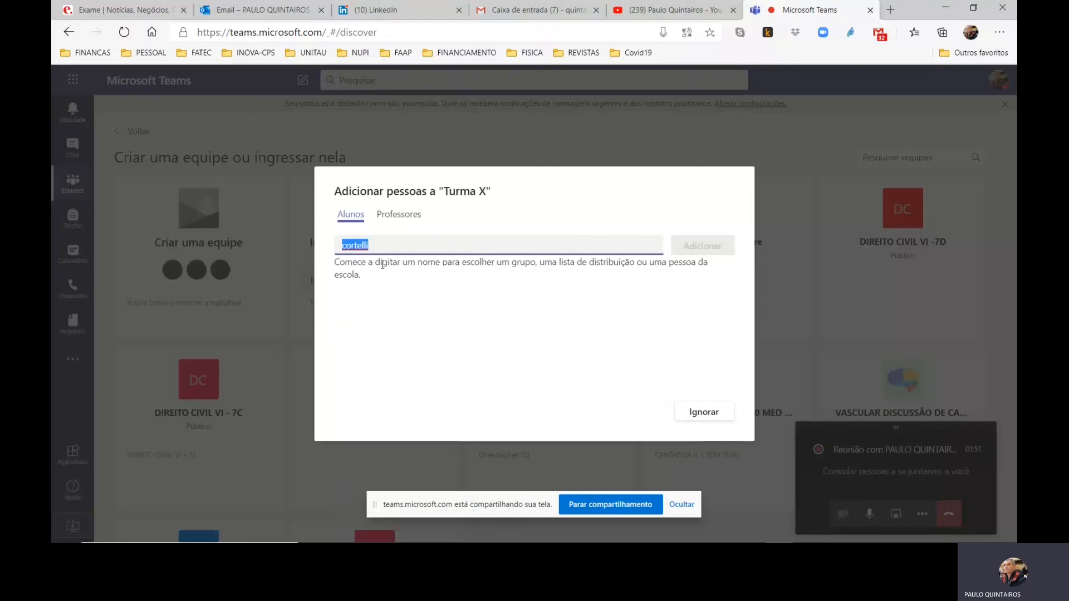
{"action": "type", "text": "fus"}
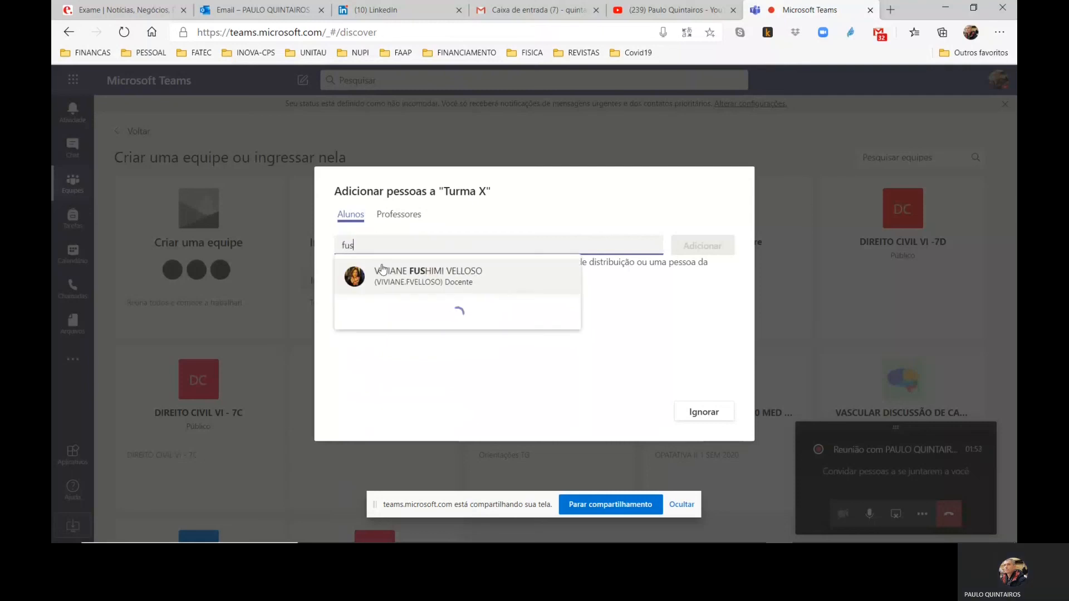
{"action": "type", "text": "himi"}
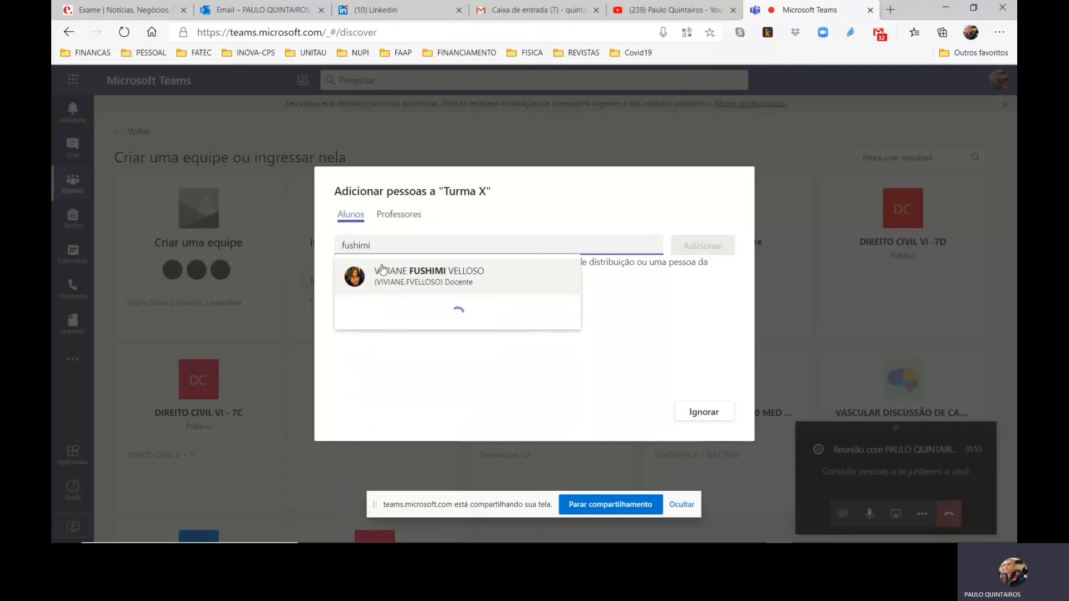
{"action": "left_click", "coordinate": [455, 283]}
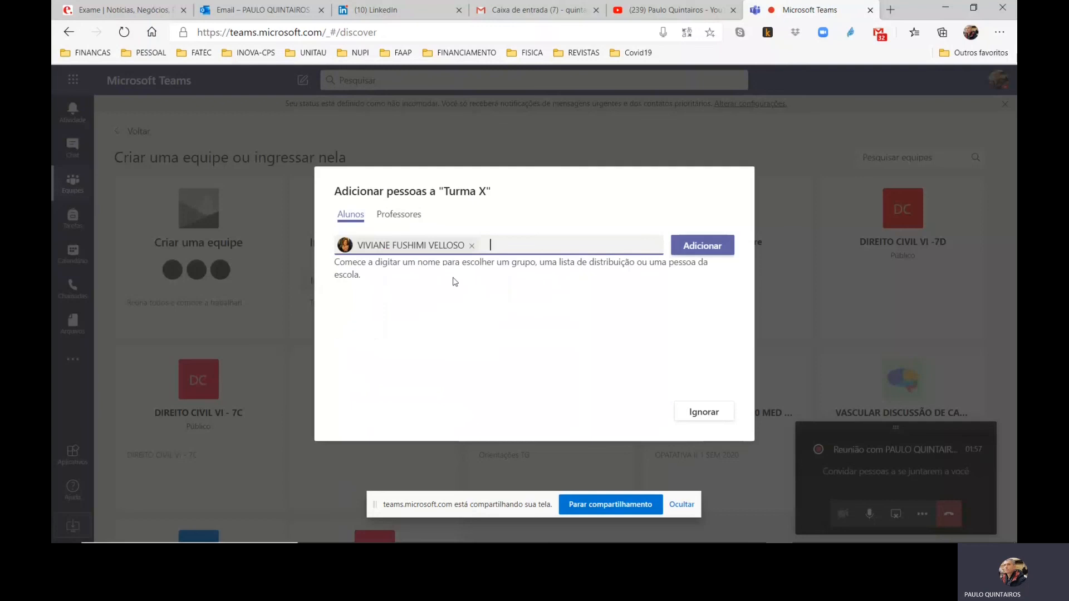
{"action": "type", "text": "pedro"}
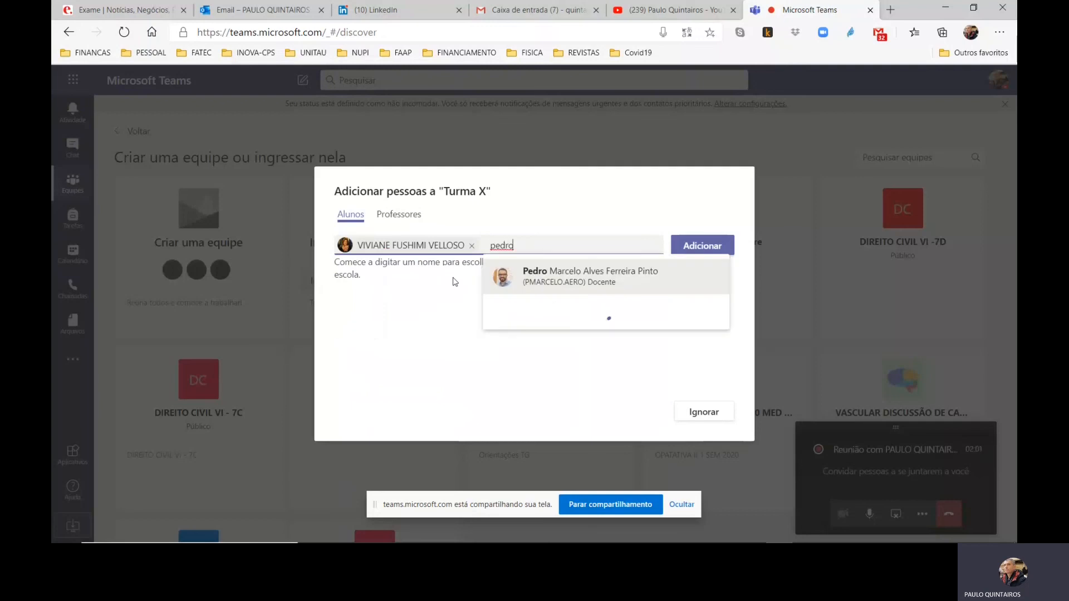
{"action": "left_click", "coordinate": [555, 279]}
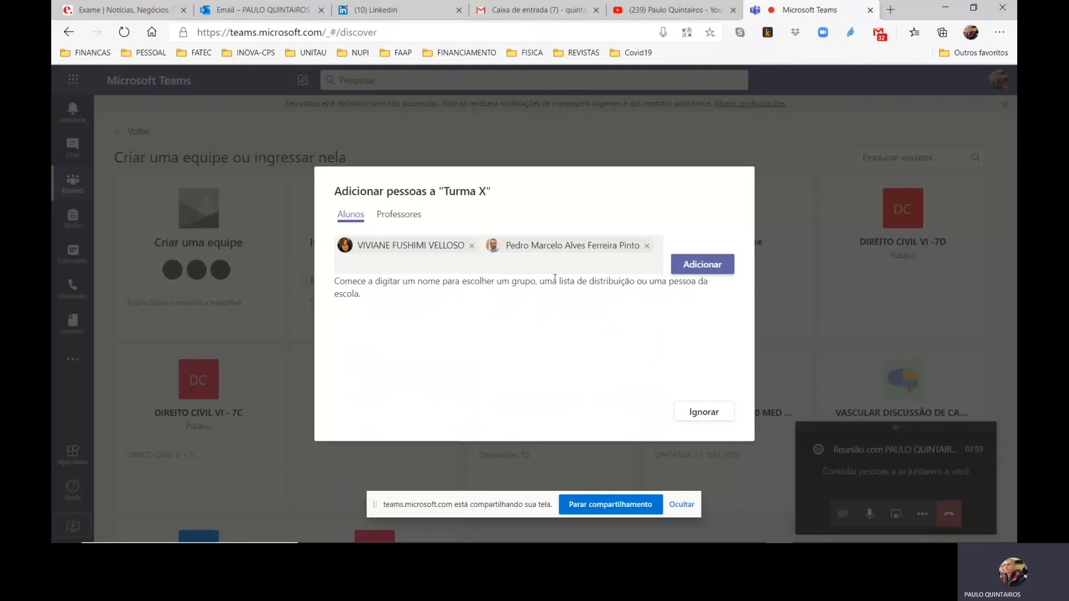
{"action": "left_click", "coordinate": [703, 275]}
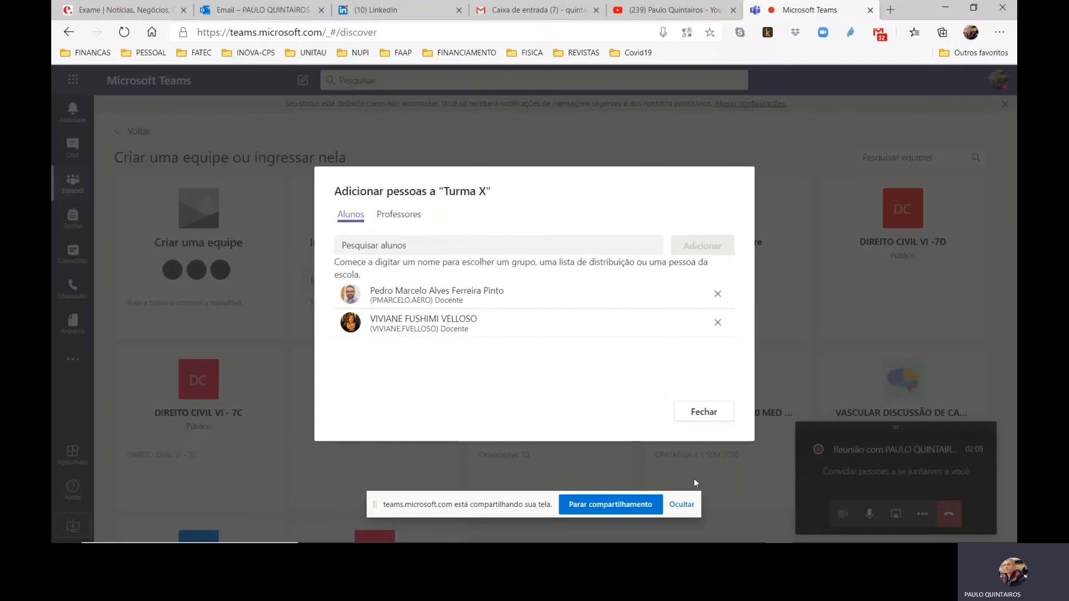
{"action": "left_click", "coordinate": [702, 415]}
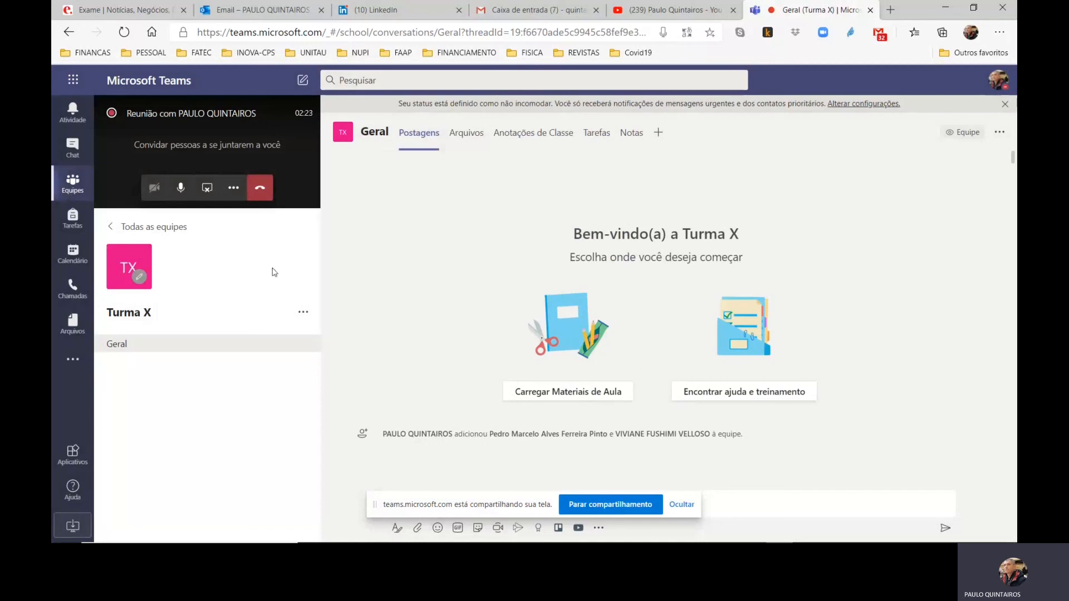
Change the "Turma X" team picture to the multicoloured wheel avatar
{"action": "left_click", "coordinate": [138, 278]}
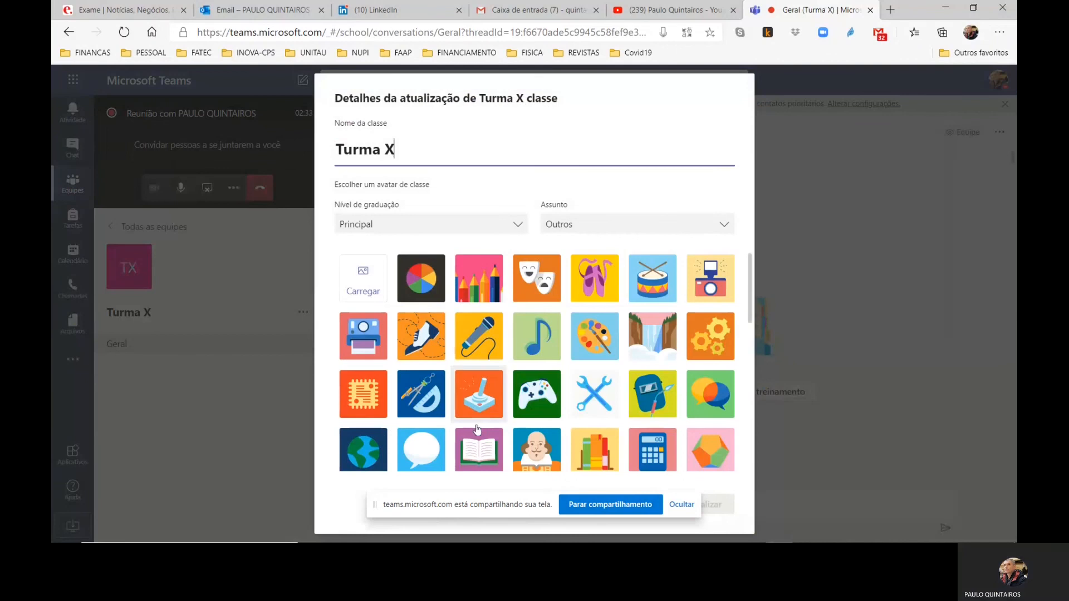
{"action": "left_click", "coordinate": [591, 102]}
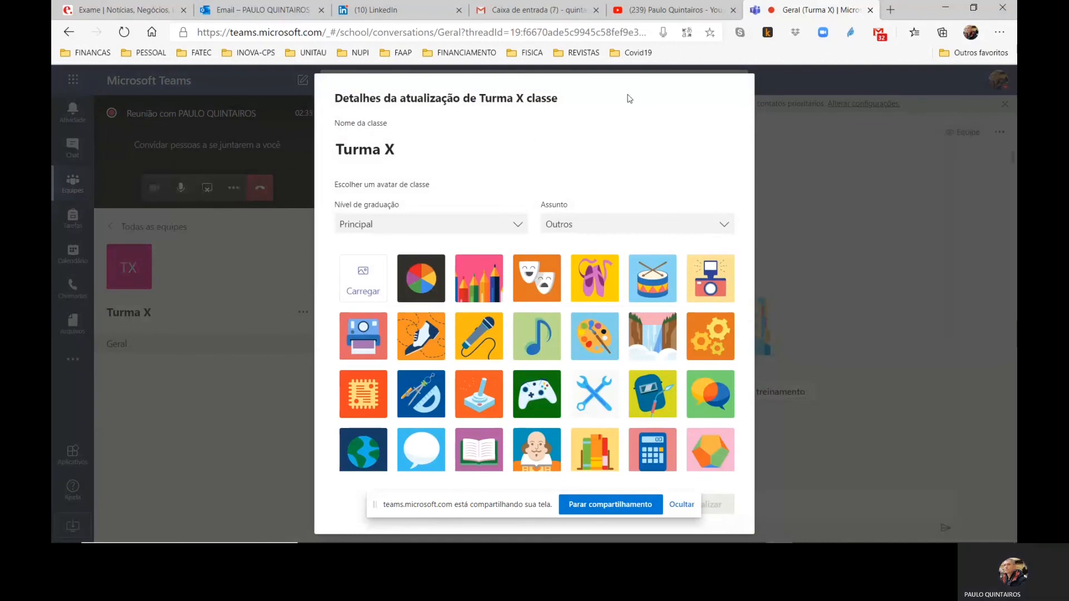
{"action": "left_click", "coordinate": [418, 291]}
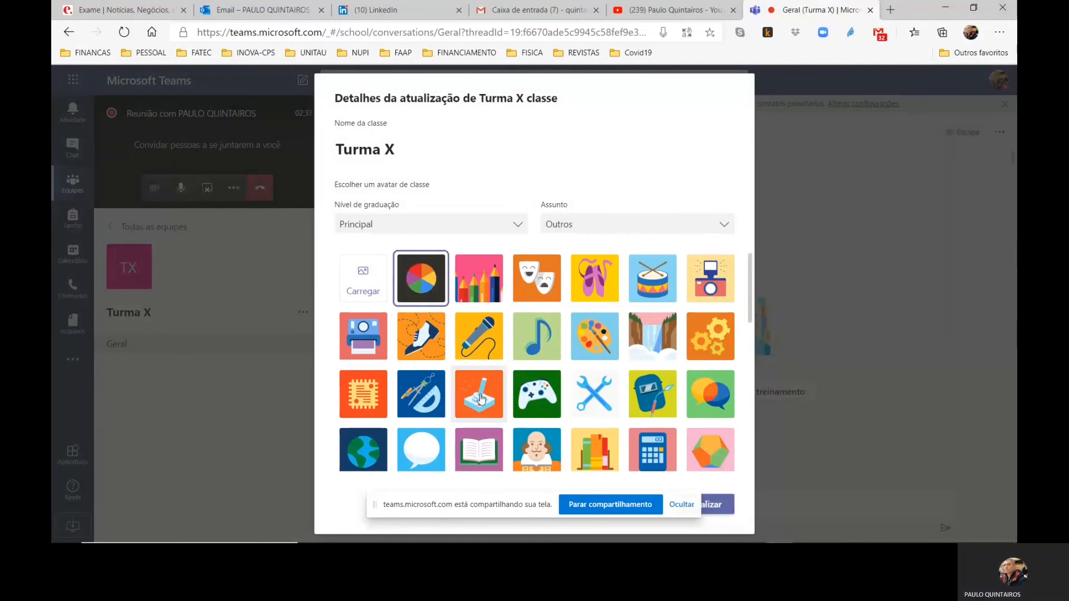
{"action": "left_click", "coordinate": [715, 505]}
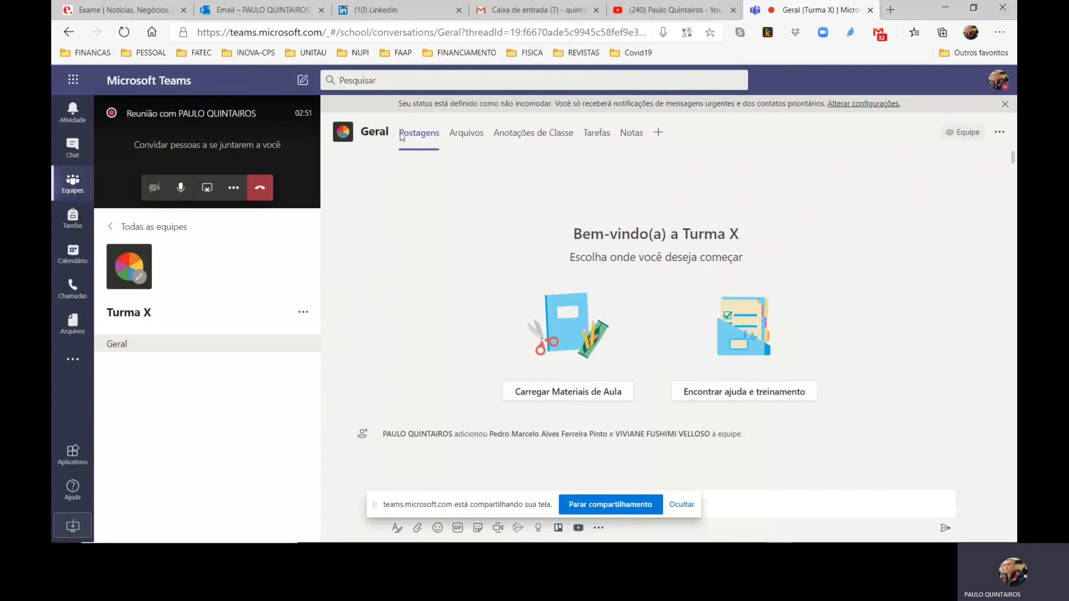
Add a channel named "Capítulo" to the "Turma X" team, keeping the standard privacy accessible to everyone in the team
{"action": "left_click", "coordinate": [463, 134]}
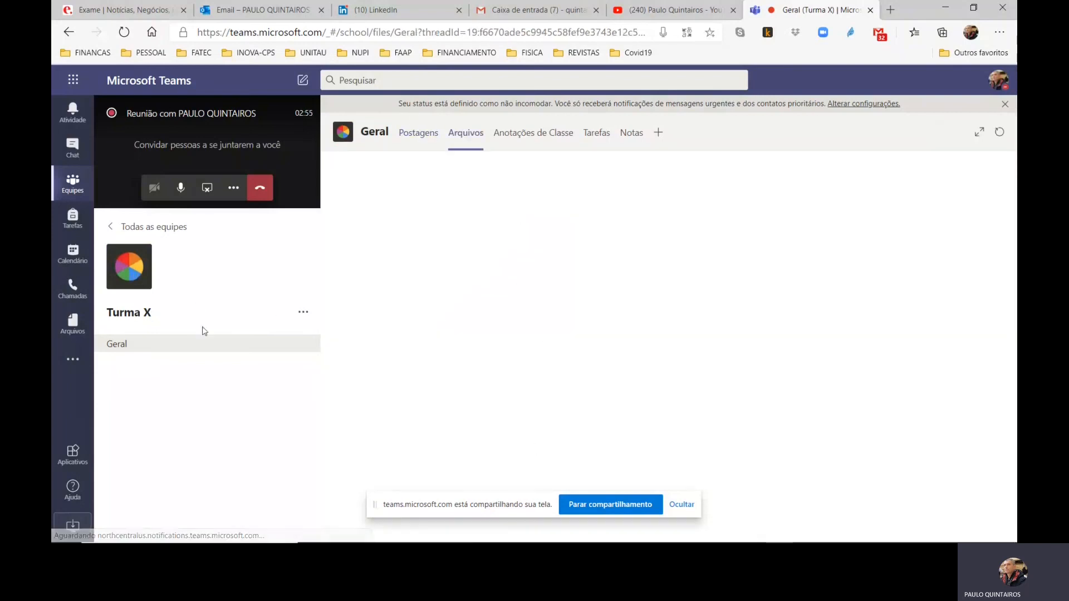
{"action": "left_click", "coordinate": [303, 314]}
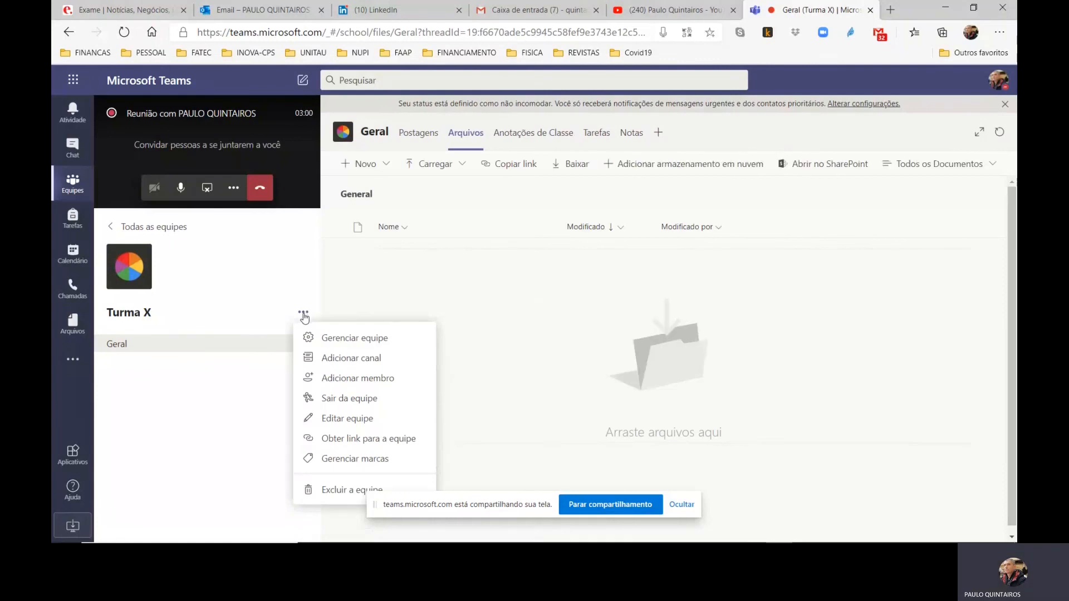
{"action": "left_click", "coordinate": [305, 316]}
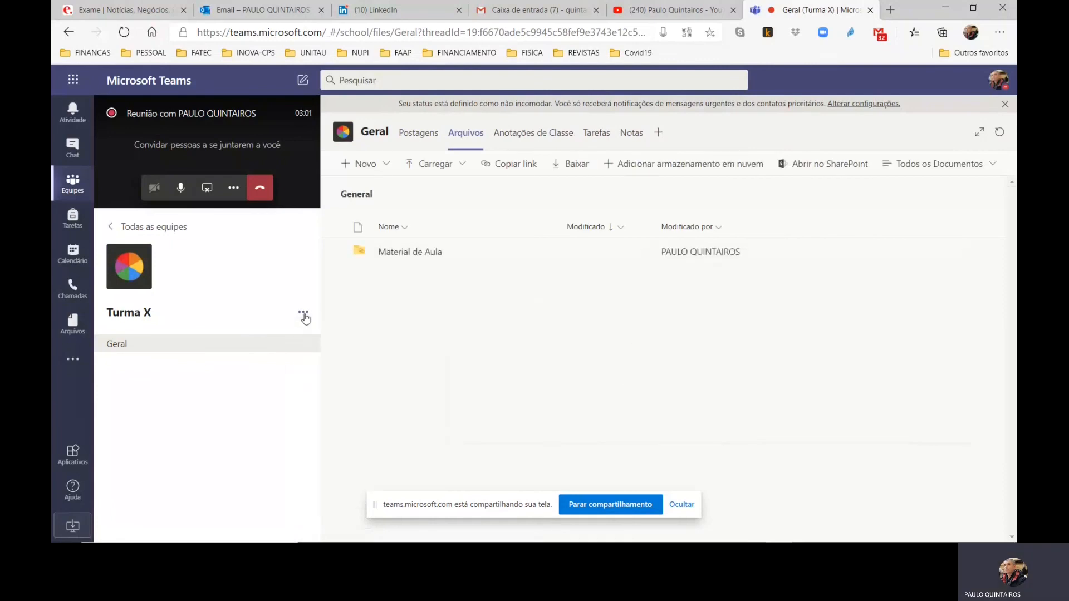
{"action": "left_click", "coordinate": [304, 314]}
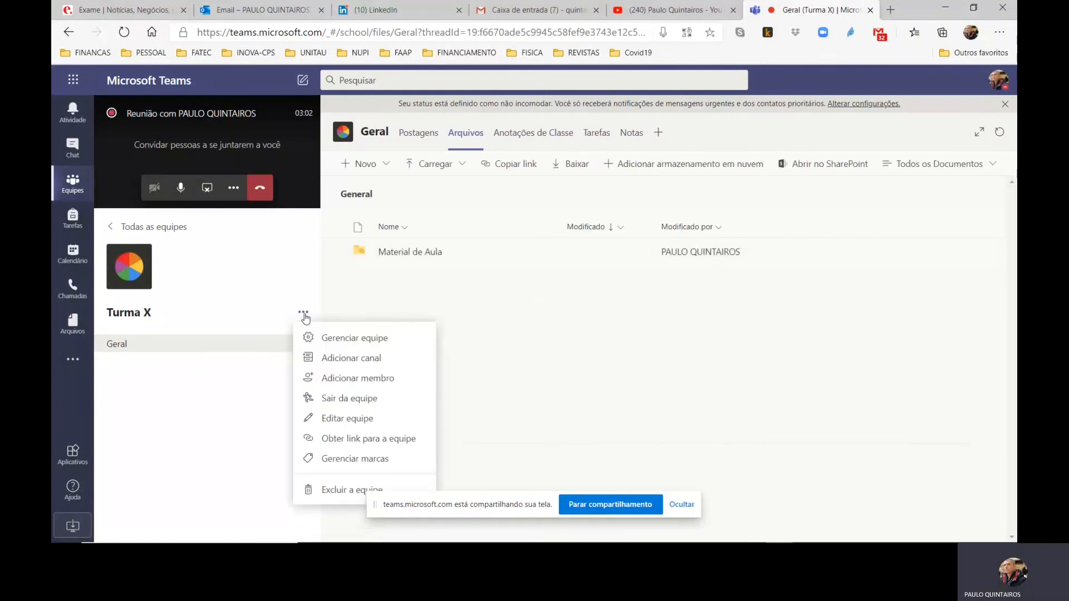
{"action": "left_click", "coordinate": [333, 359]}
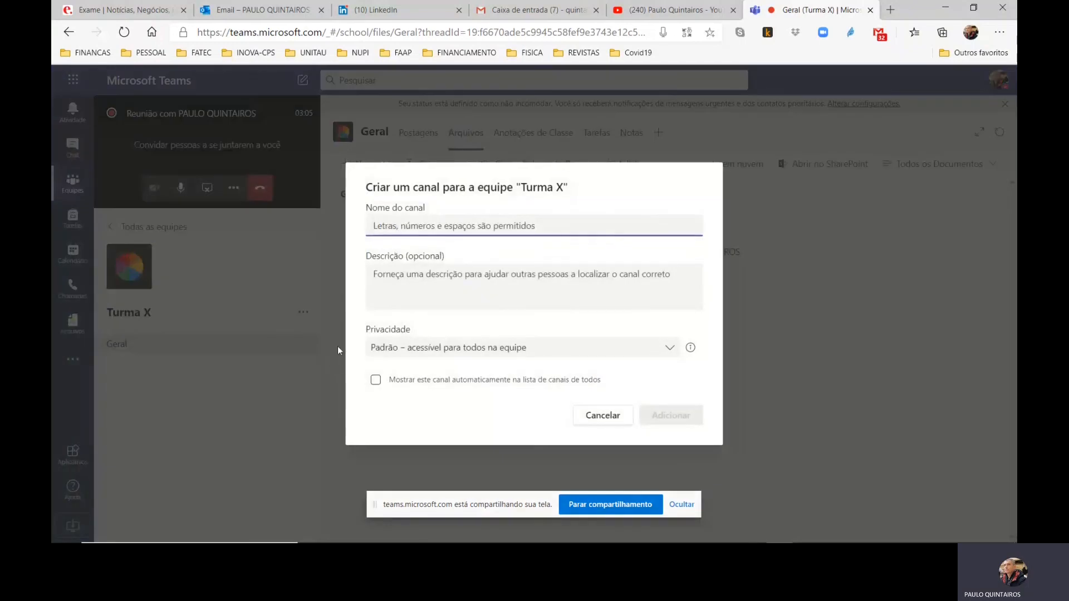
{"action": "type", "text": "Capi"}
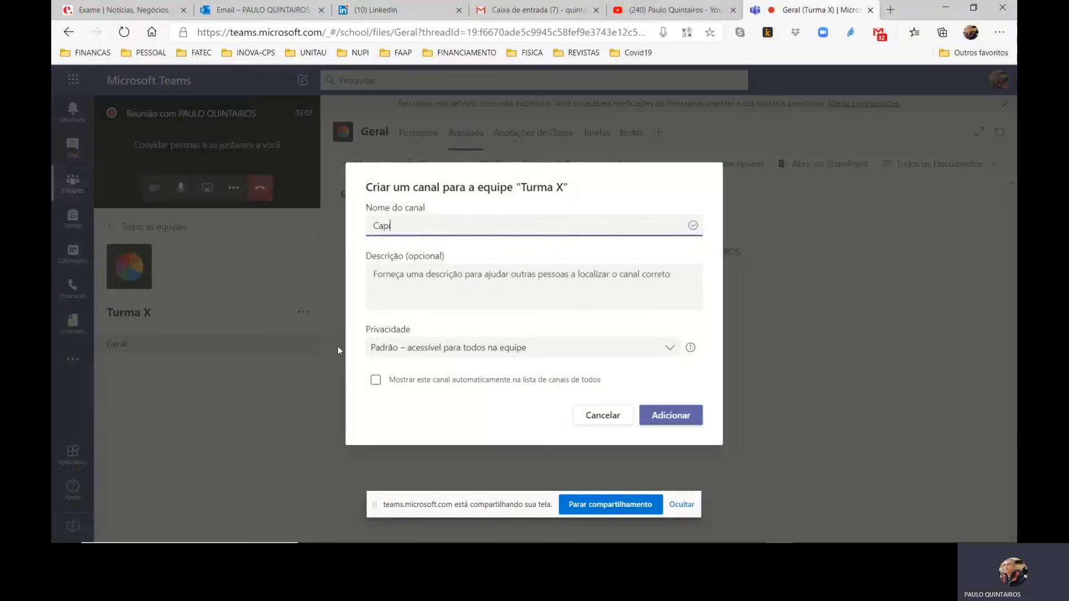
{"action": "type", "text": "tulo"}
{"action": "left_click", "coordinate": [672, 413]}
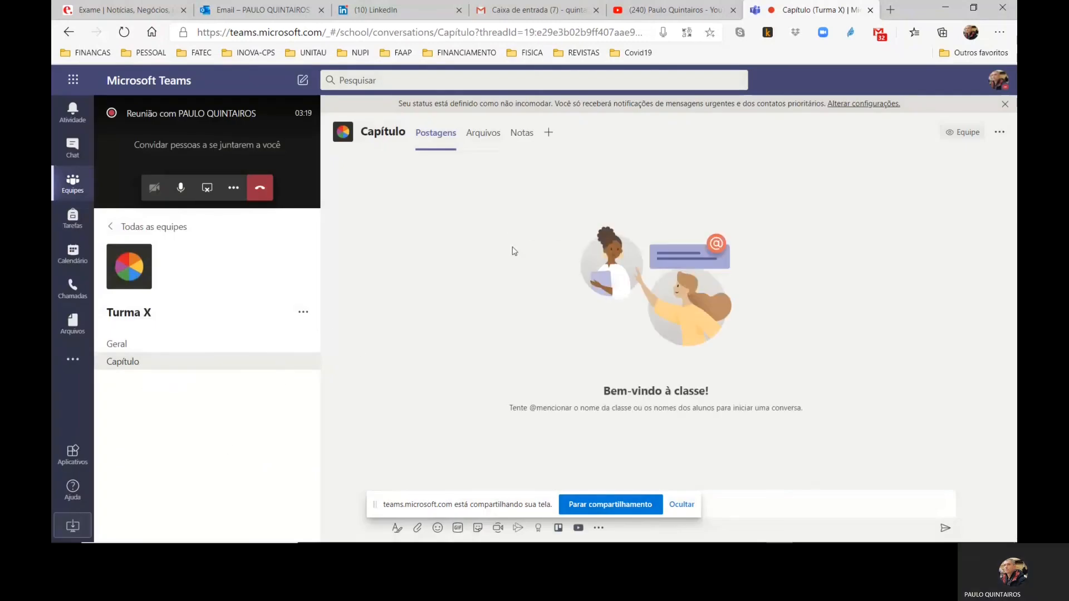
Upload the PDFs "Notas e Faltas Gerais - Prova" and "Notas e Faltas Gerais" to the files of the Capítulo channel
{"action": "left_click", "coordinate": [484, 136]}
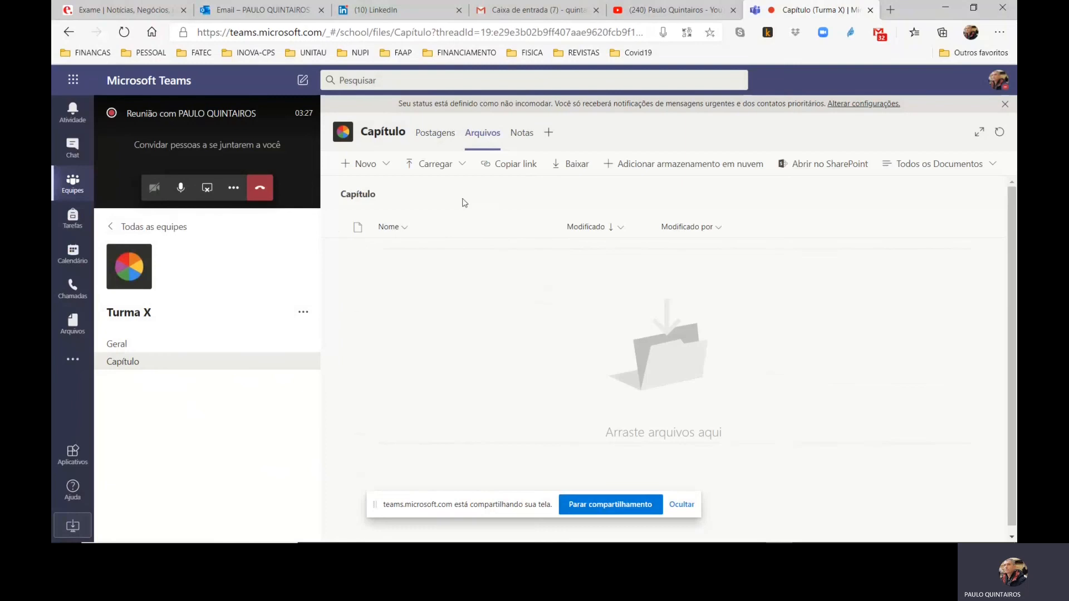
{"action": "left_click", "coordinate": [427, 167]}
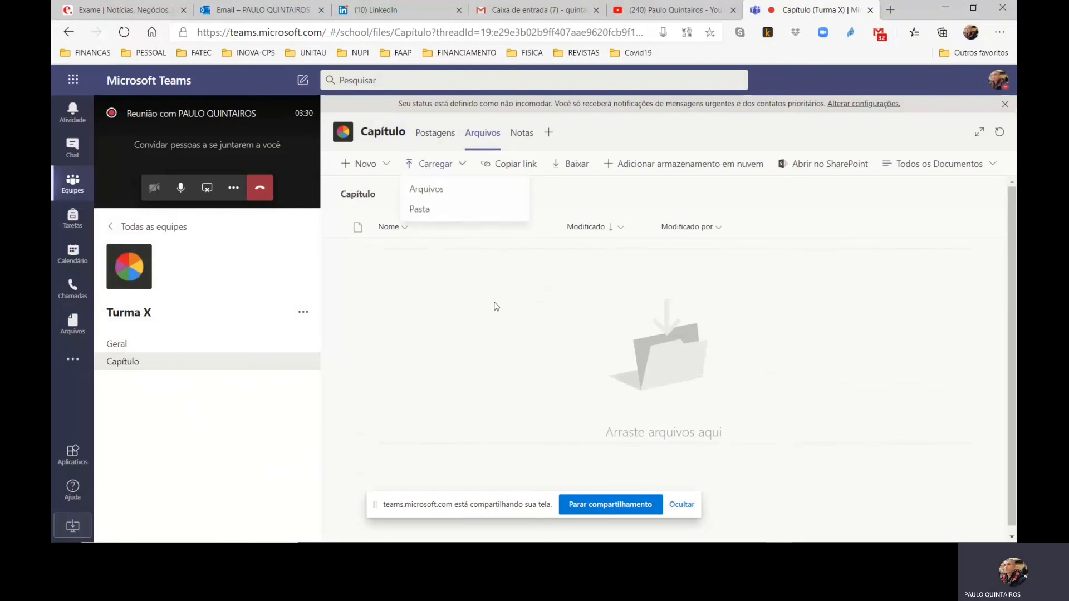
{"action": "left_click", "coordinate": [438, 196]}
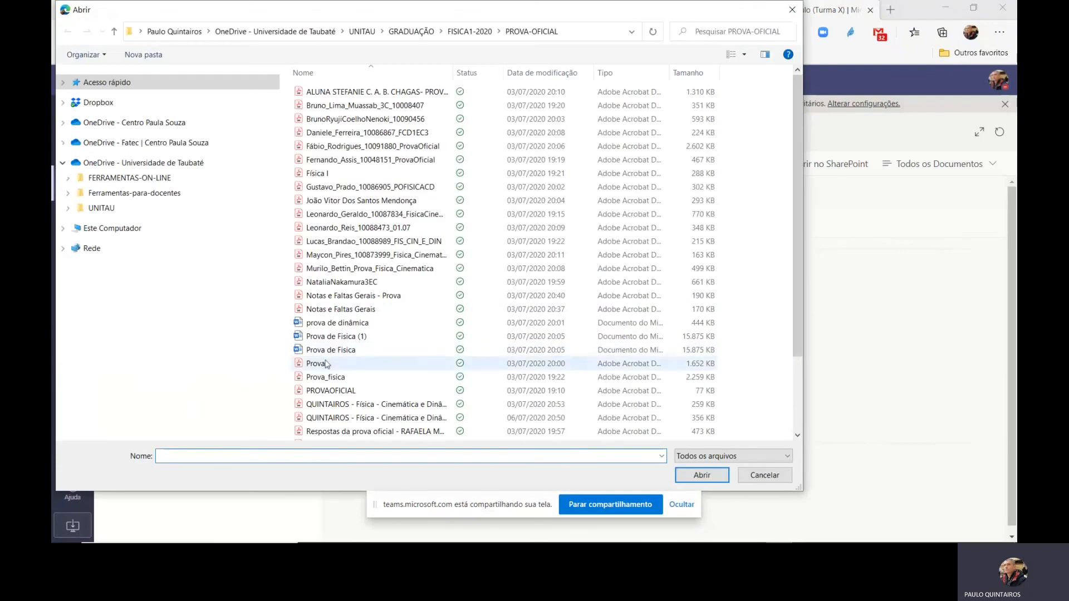
{"action": "left_click", "coordinate": [349, 297]}
{"action": "left_click", "coordinate": [348, 310], "text": "ctrl"}
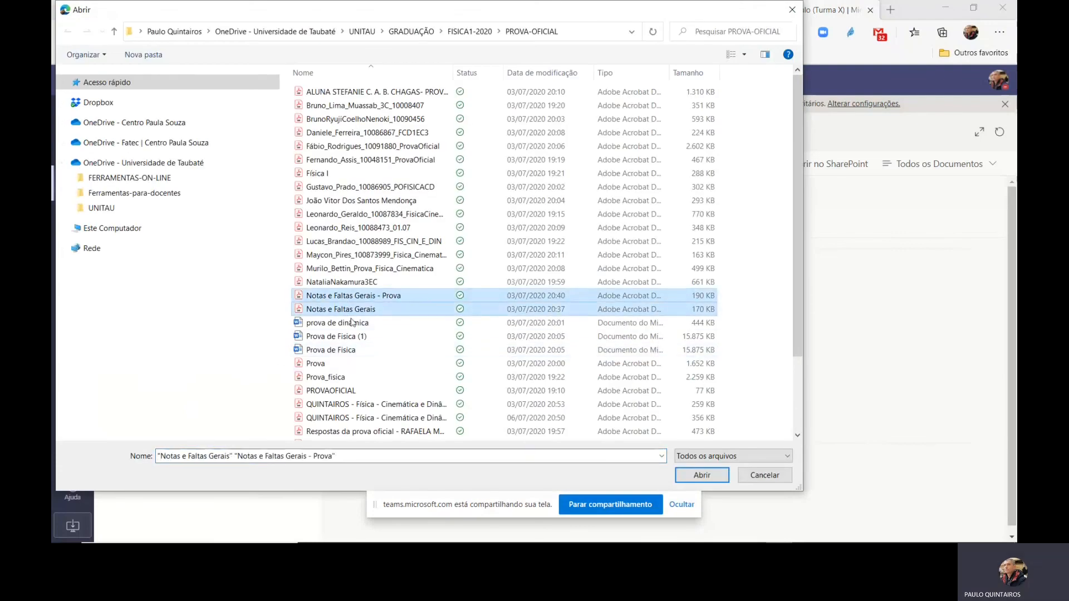
{"action": "left_click", "coordinate": [696, 476]}
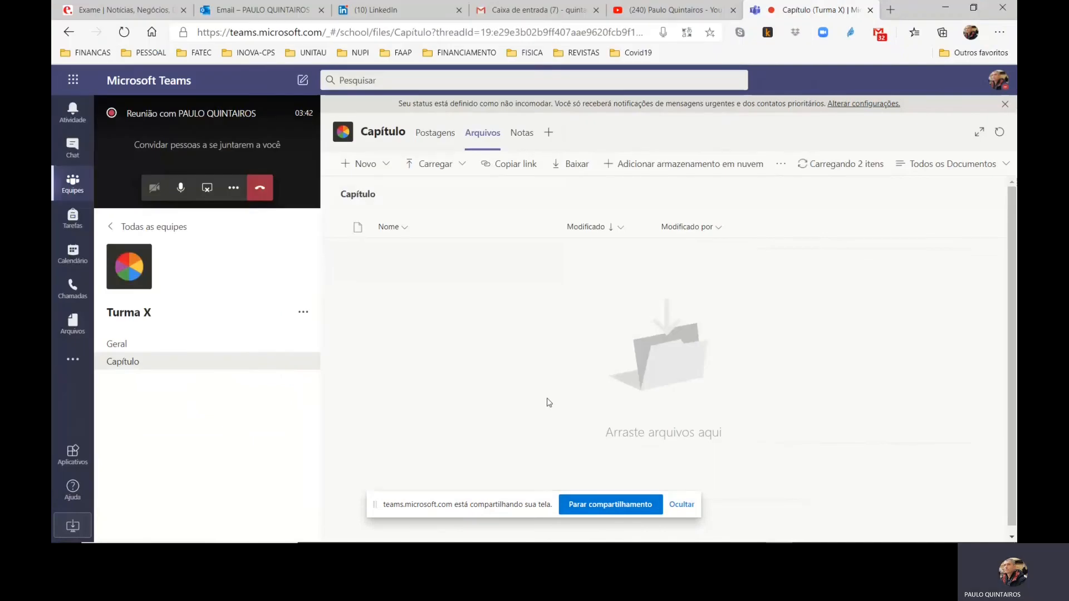
{"action": "left_click", "coordinate": [802, 169]}
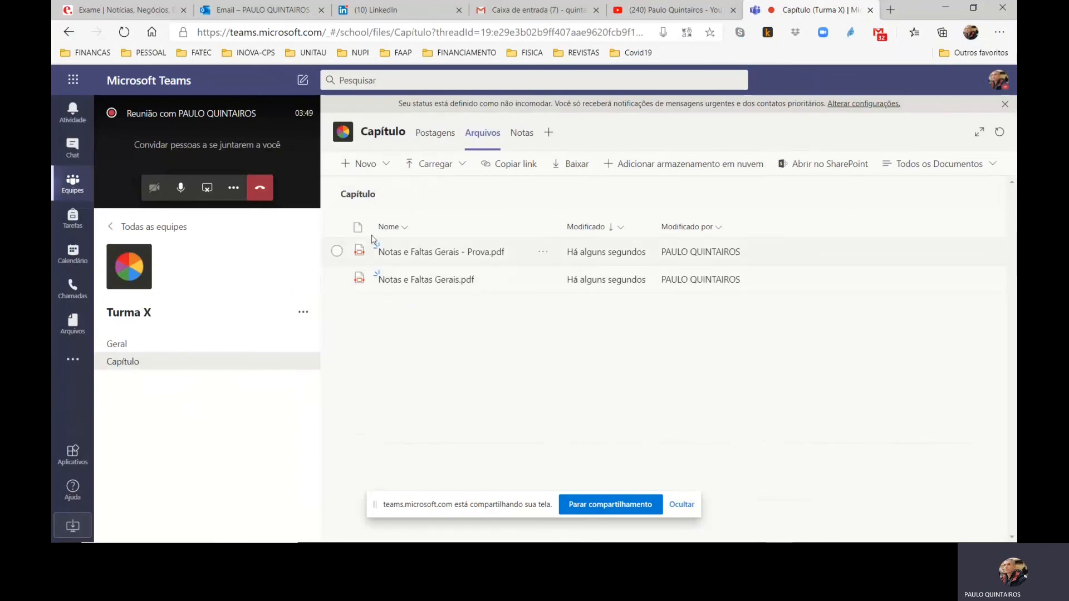
View the file types that can be created in the Capítulo channel and delete both uploaded "Notas e Faltas Gerais" PDFs
{"action": "left_click", "coordinate": [383, 167]}
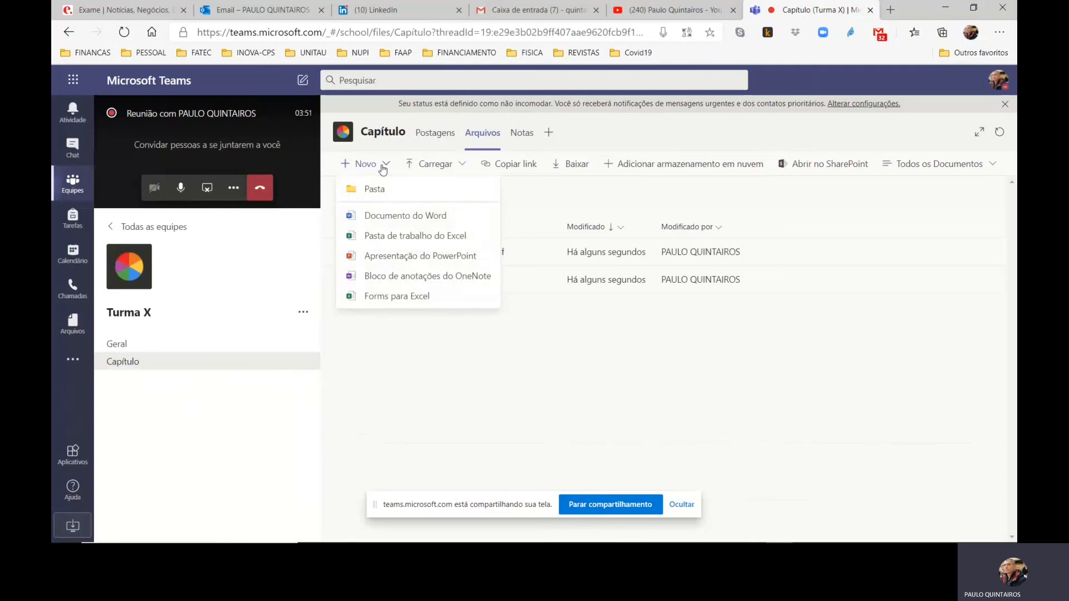
{"action": "left_click", "coordinate": [439, 398]}
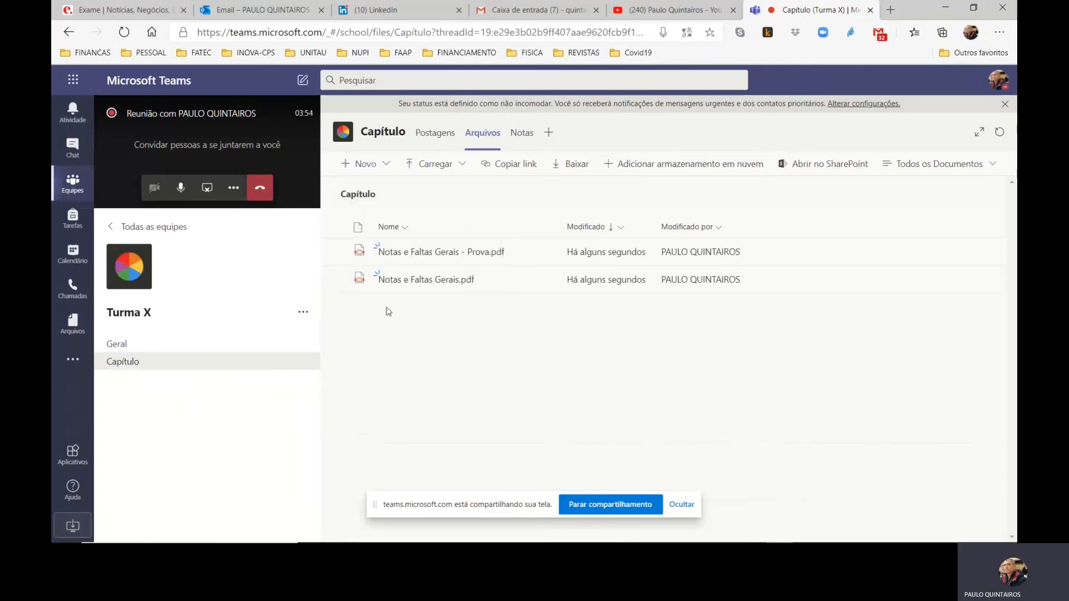
{"action": "left_click", "coordinate": [337, 251]}
{"action": "left_click", "coordinate": [337, 280]}
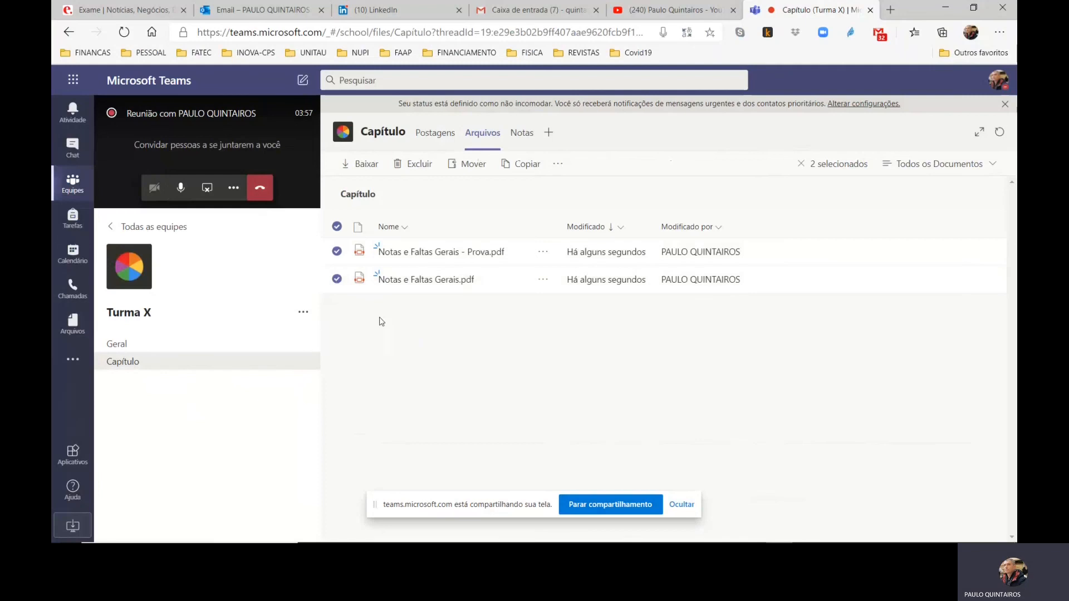
{"action": "left_click", "coordinate": [414, 167]}
{"action": "left_click", "coordinate": [548, 339]}
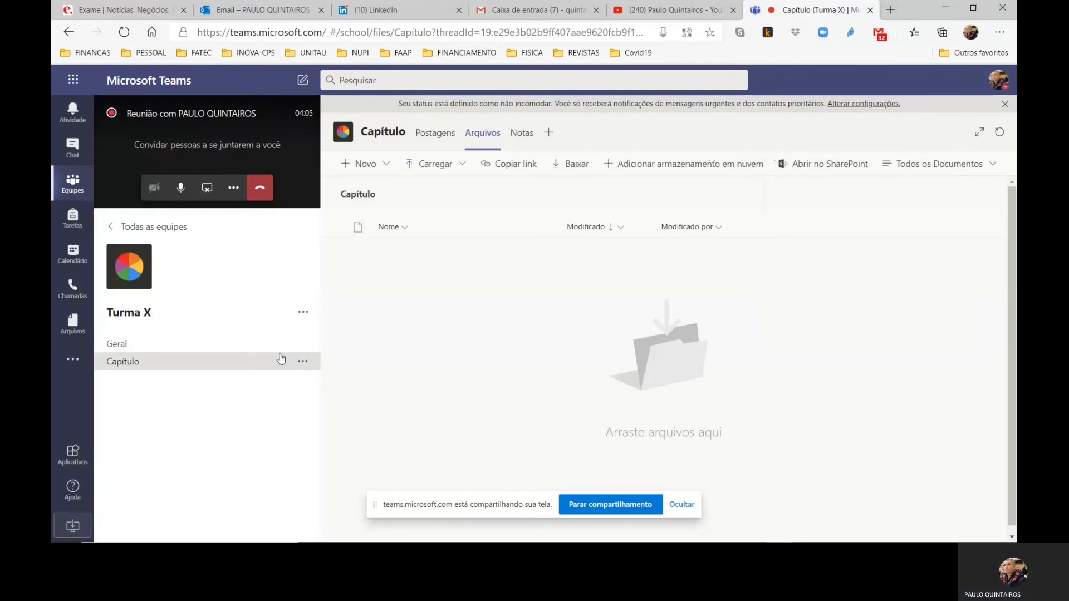
Return to the posts of the Geral channel in the "Turma X" team
{"action": "left_click", "coordinate": [124, 350]}
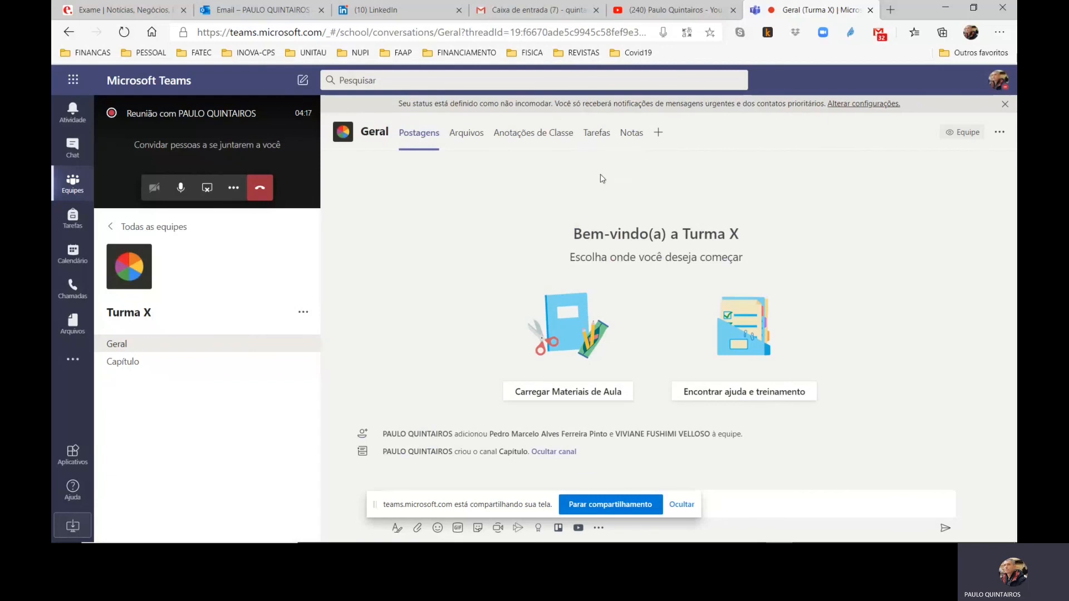
Start a new assignment in the Geral channel of Turma X and title it "Lista 1"
{"action": "left_click", "coordinate": [600, 139]}
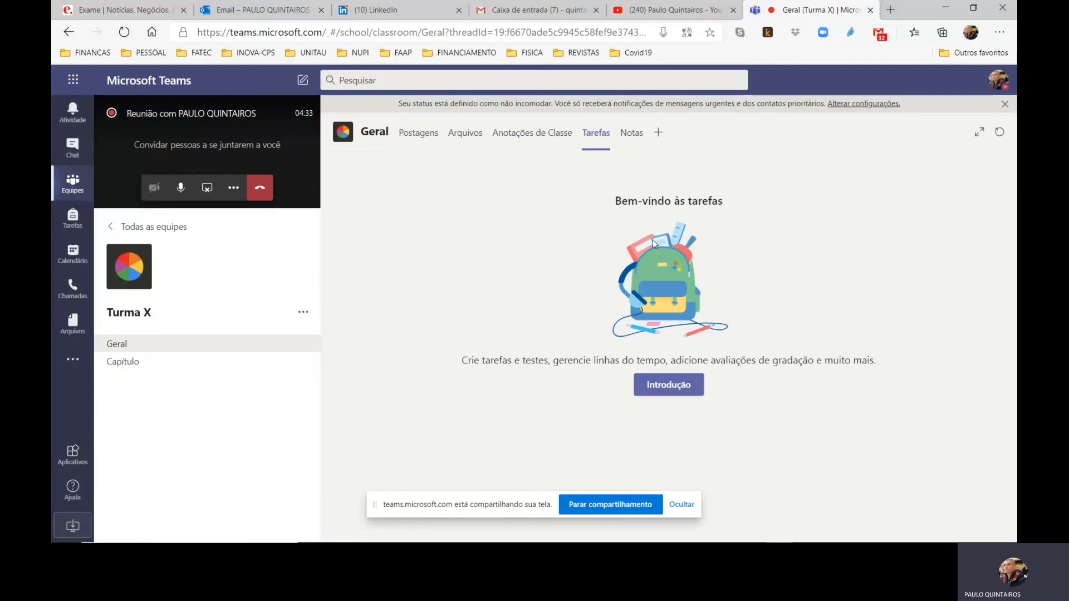
{"action": "left_click", "coordinate": [662, 391]}
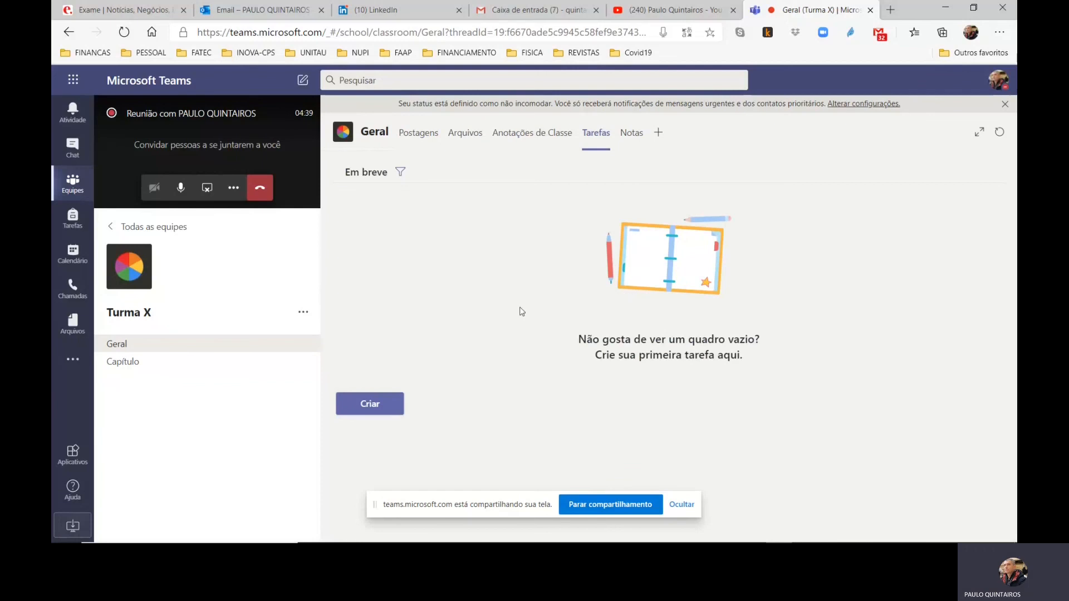
{"action": "left_click", "coordinate": [377, 412]}
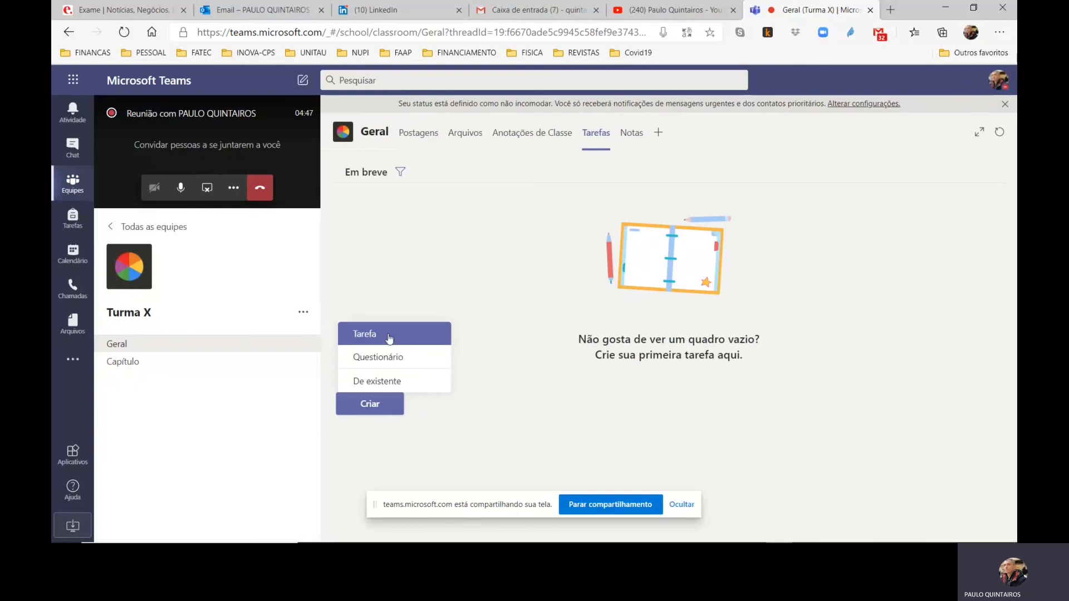
{"action": "left_click", "coordinate": [389, 336]}
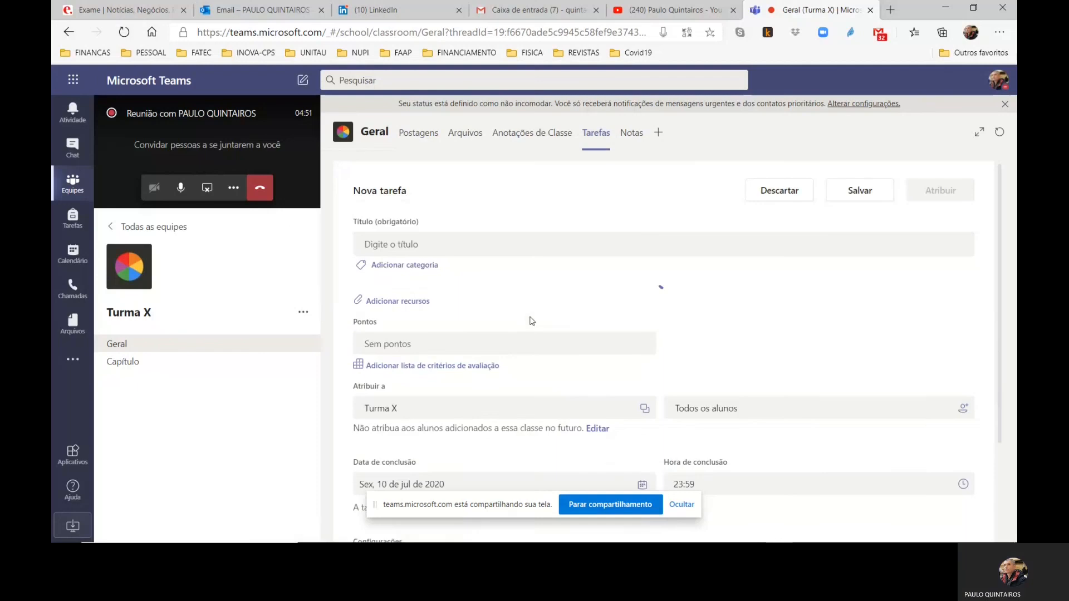
{"action": "left_click", "coordinate": [449, 250]}
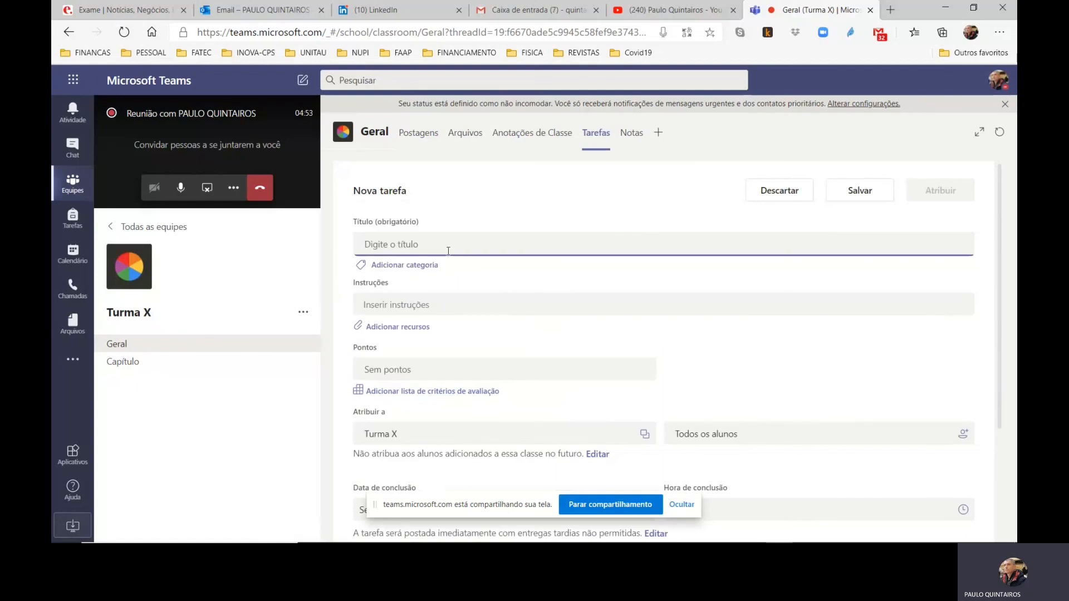
{"action": "type", "text": "List"}
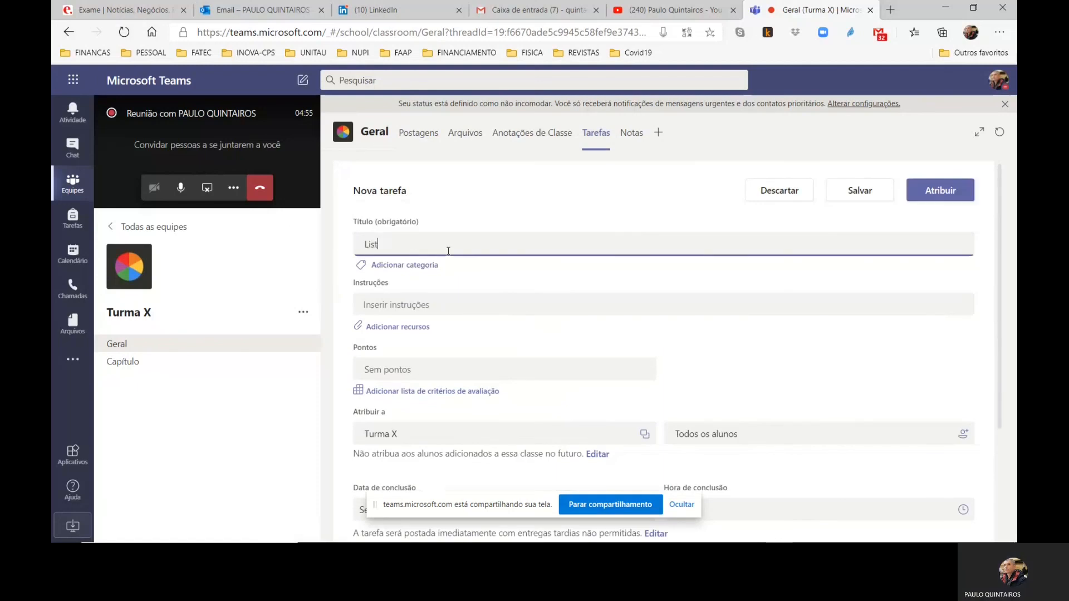
{"action": "type", "text": "a 1"}
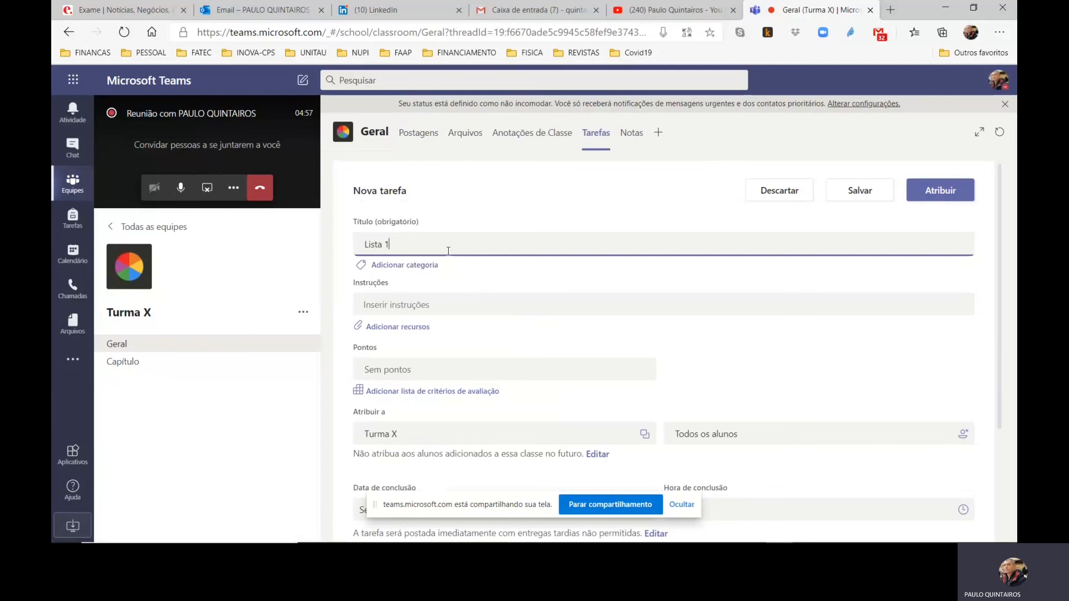
View the resource sources available for the assignment without attaching any, and set its points to 4
{"action": "left_click", "coordinate": [390, 329]}
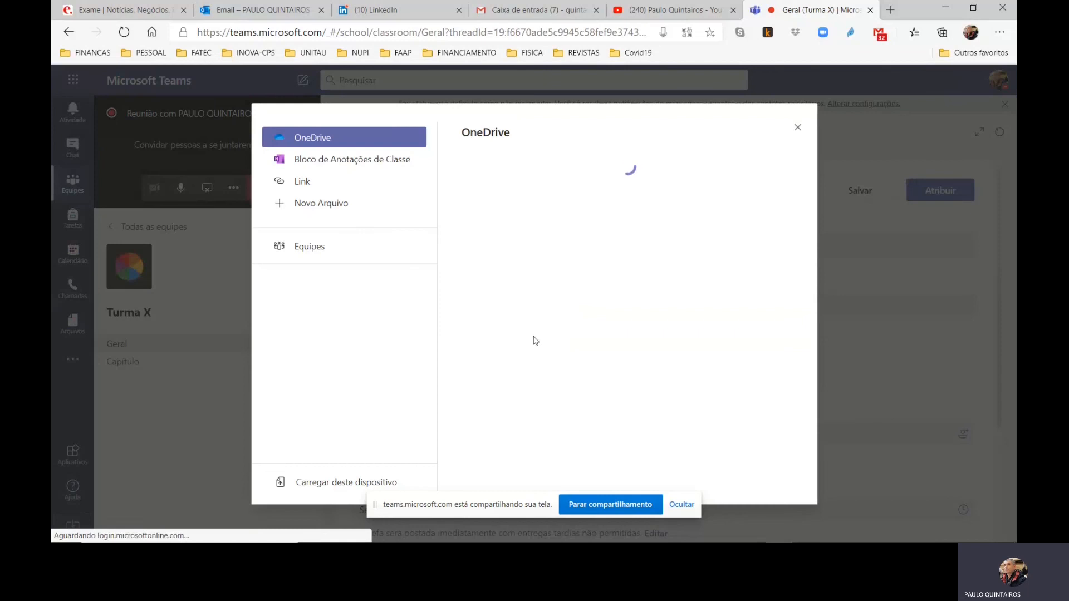
{"action": "left_click", "coordinate": [797, 128]}
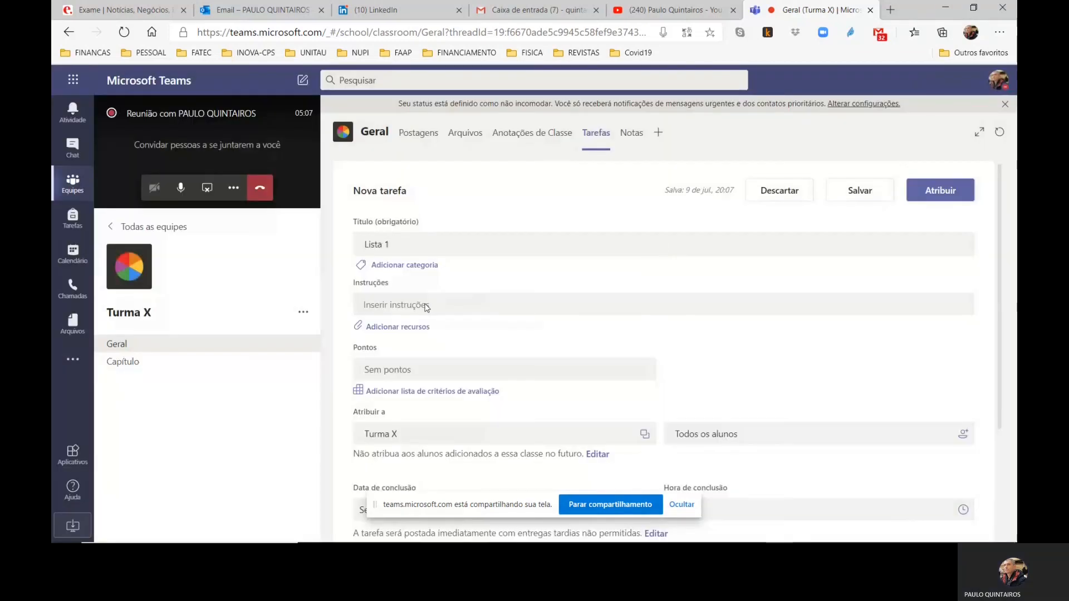
{"action": "scroll", "coordinate": [425, 307], "scroll_direction": "down", "scroll_amount": 2}
{"action": "left_click", "coordinate": [396, 285]}
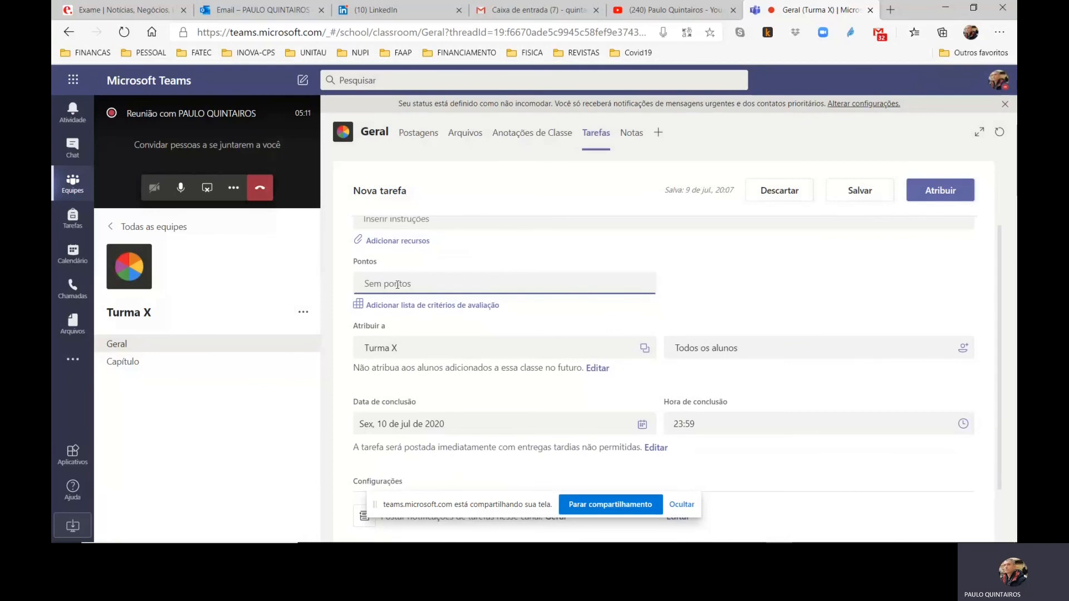
{"action": "type", "text": "4"}
Edit the assignment timeline to schedule its posting for a future date, 15 July 2020
{"action": "scroll", "coordinate": [448, 322], "scroll_direction": "down", "scroll_amount": 2}
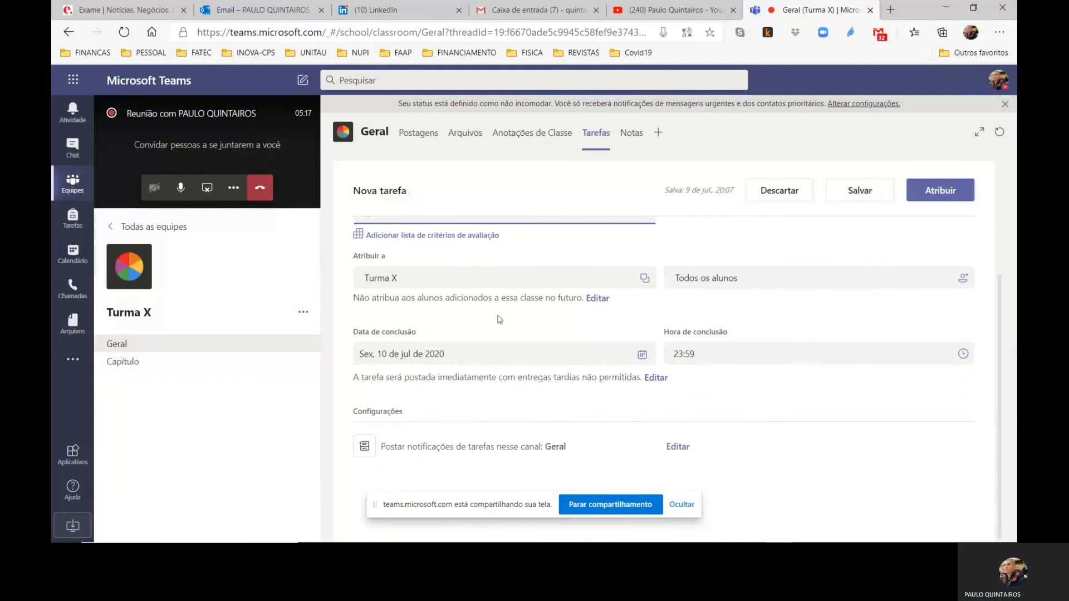
{"action": "left_click", "coordinate": [656, 378]}
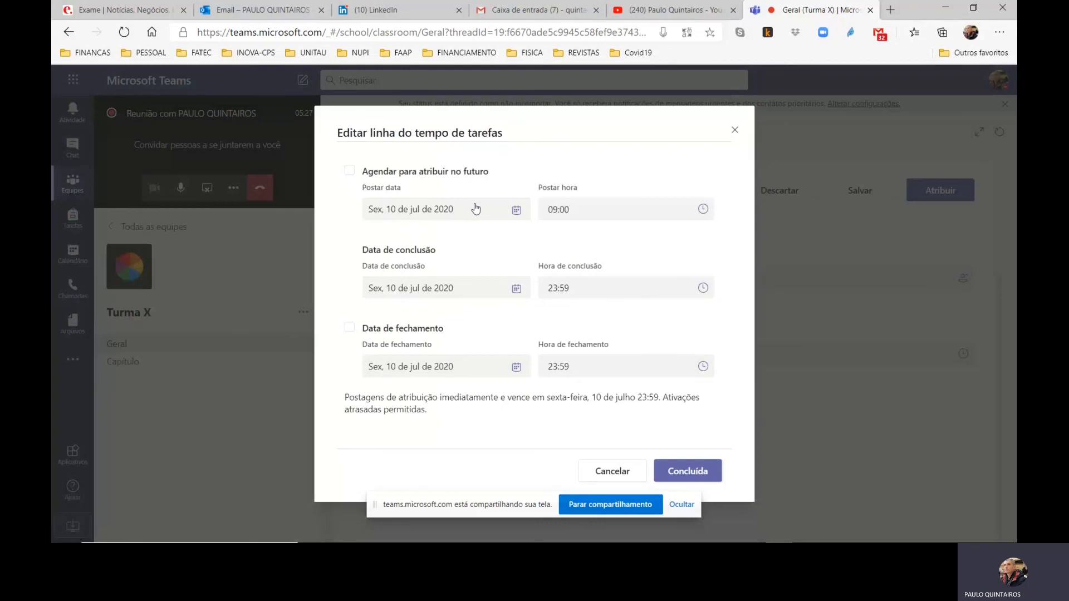
{"action": "left_click", "coordinate": [352, 174]}
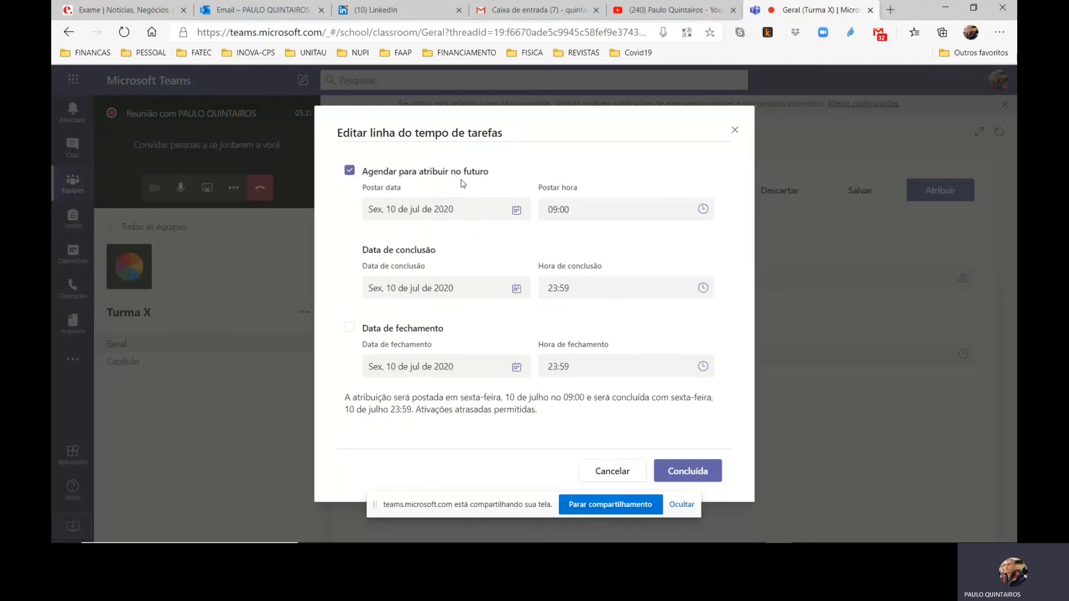
{"action": "left_click", "coordinate": [465, 209]}
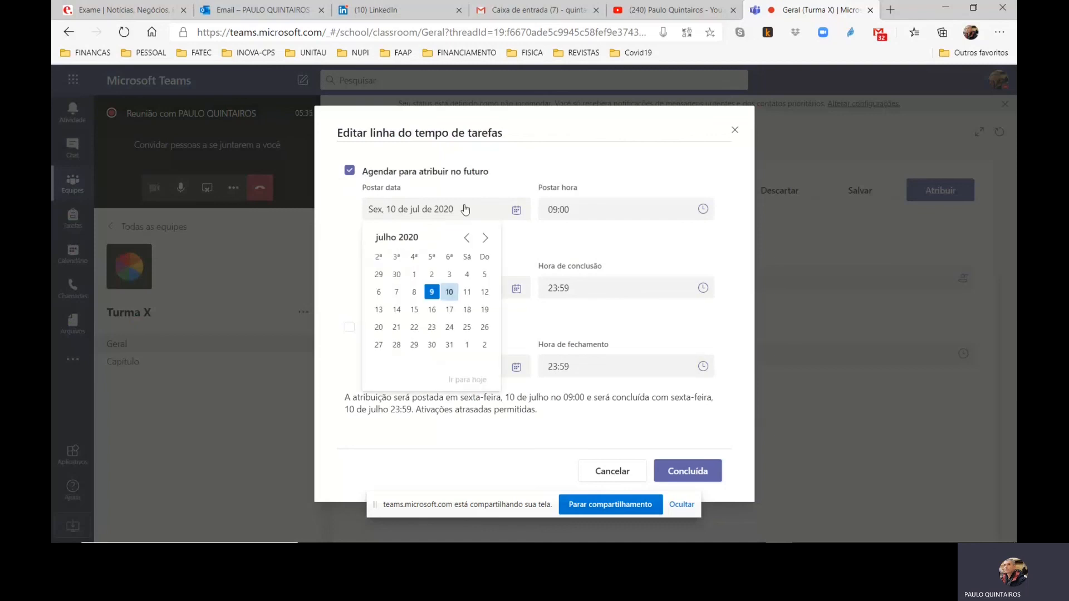
{"action": "left_click", "coordinate": [413, 310]}
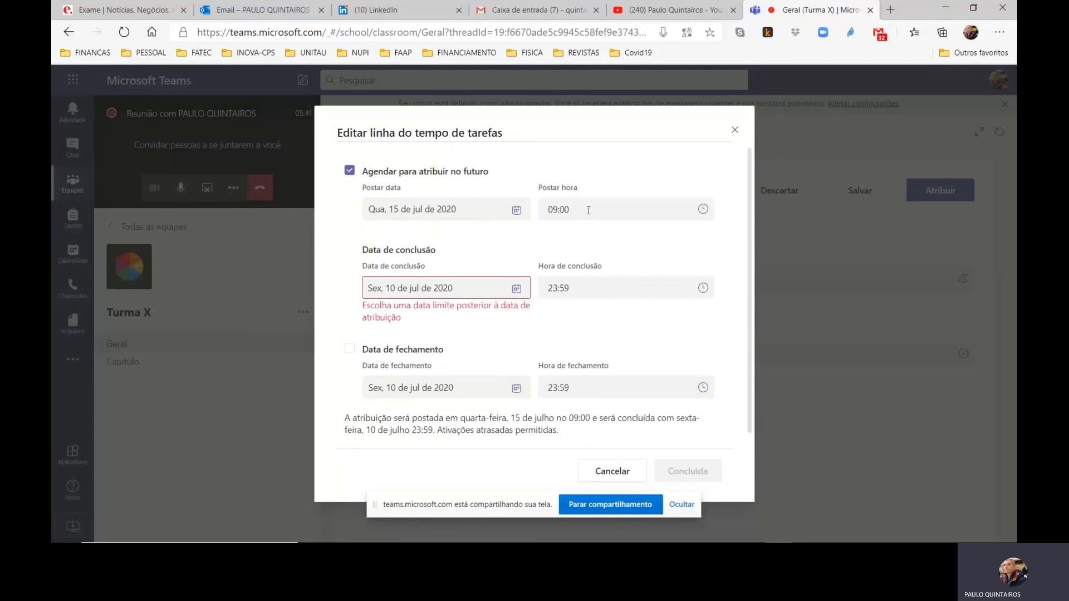
Set the assignment's due date to 12 July 2020 and its closing date to 14 July 2020
{"action": "left_click", "coordinate": [479, 293]}
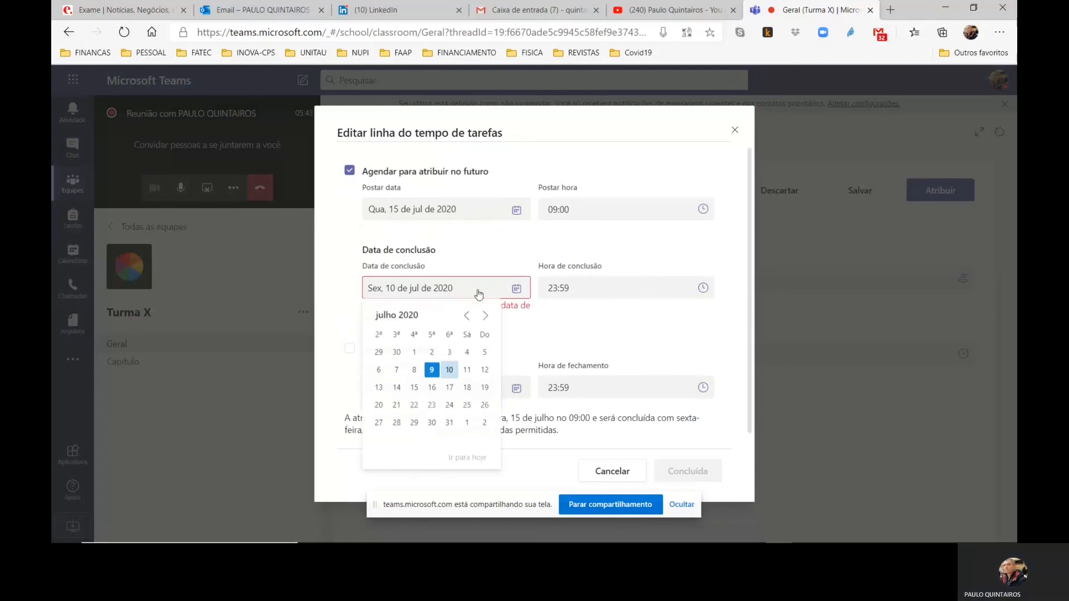
{"action": "left_click", "coordinate": [485, 372]}
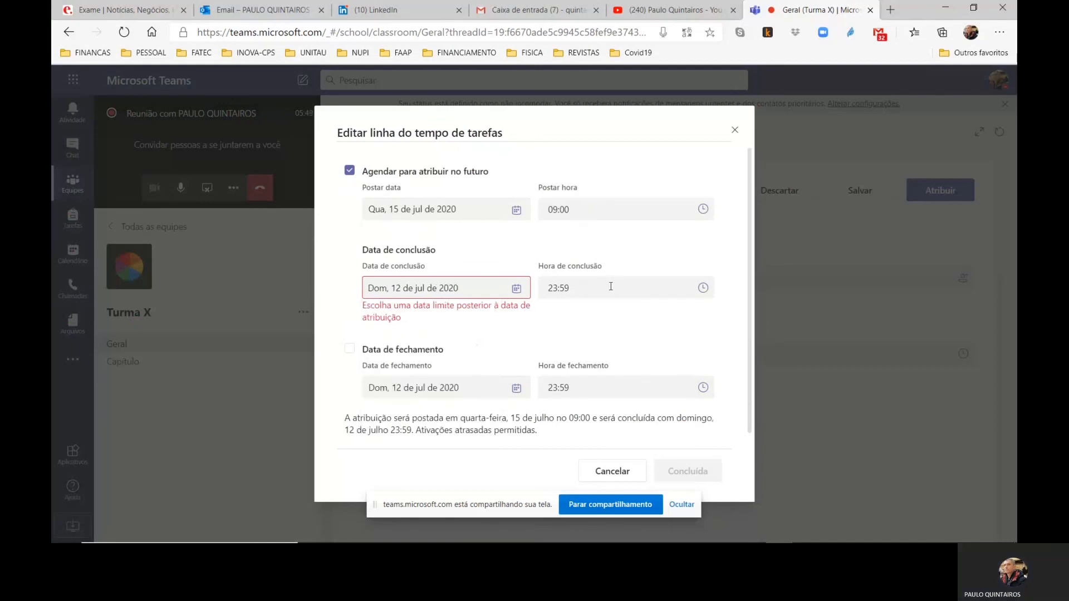
{"action": "left_click", "coordinate": [473, 389]}
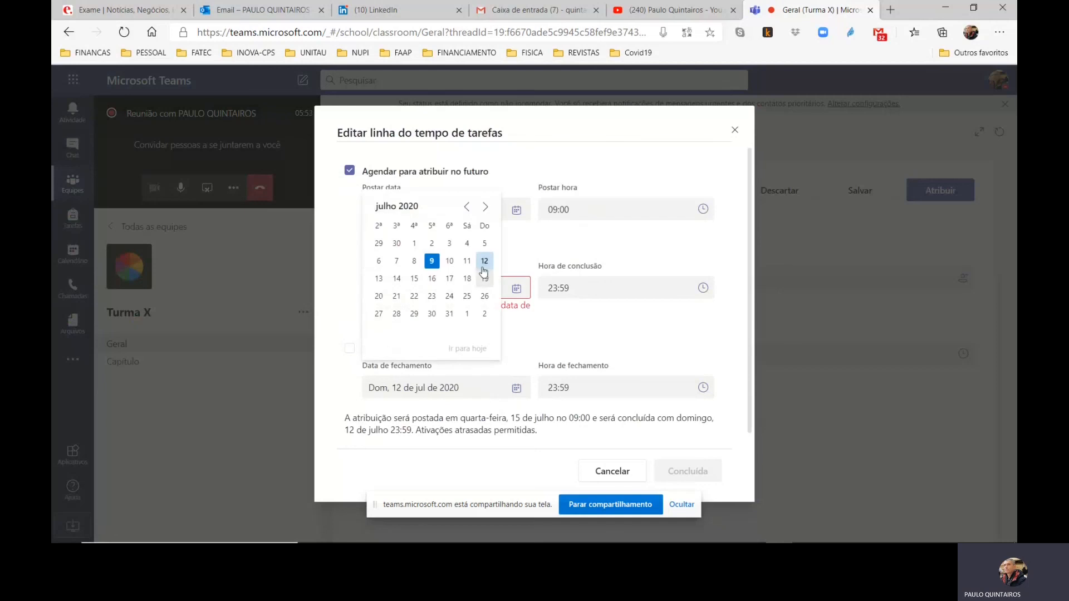
{"action": "left_click", "coordinate": [397, 279]}
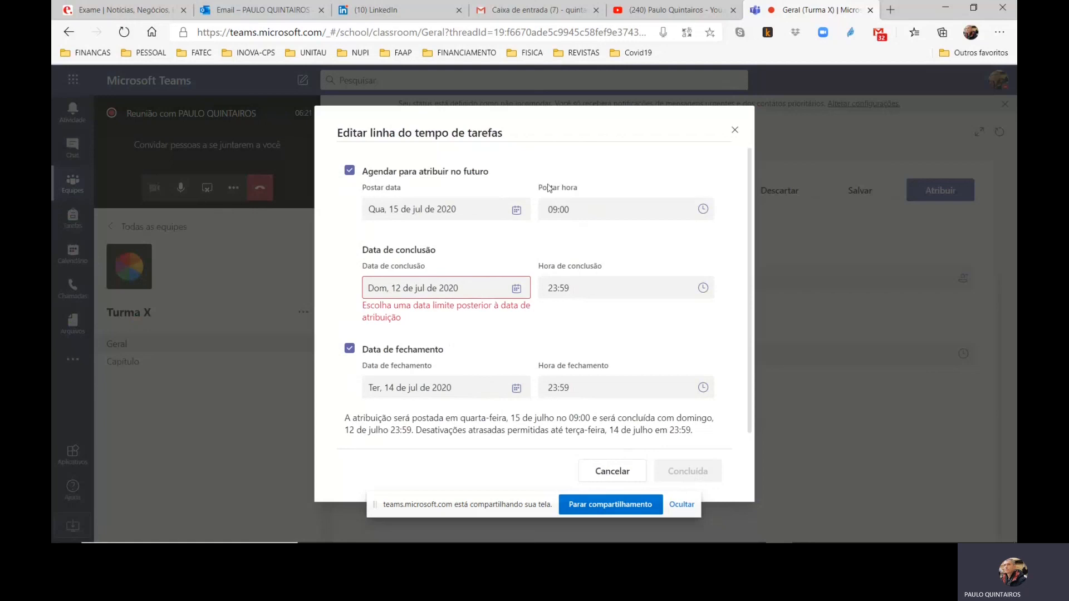
Change the posting date to 10 July 2020, confirm the timeline and schedule the assignment
{"action": "triple_click", "coordinate": [541, 137]}
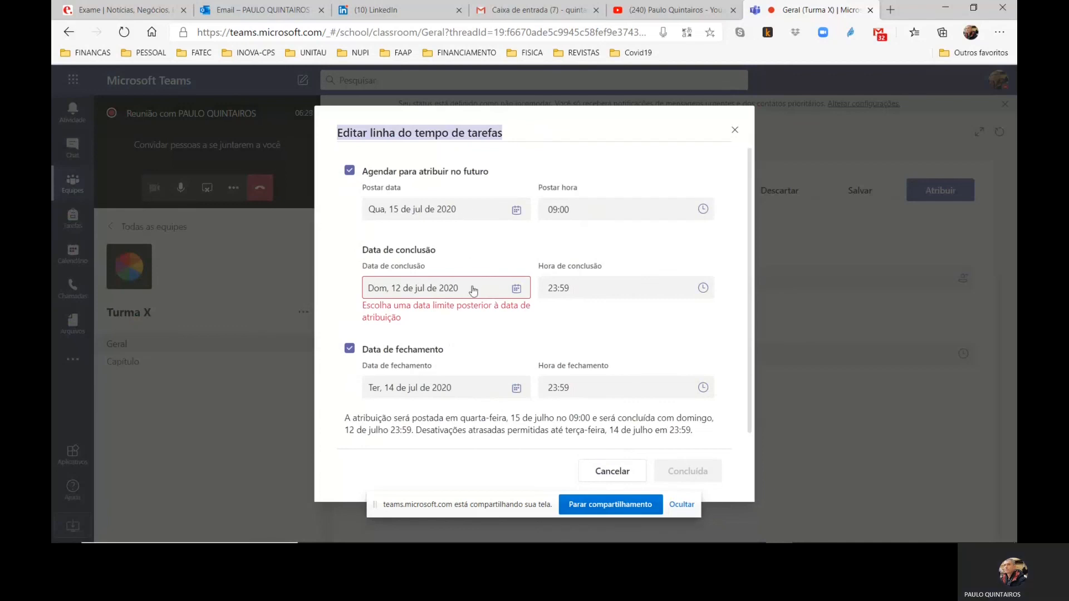
{"action": "left_click", "coordinate": [473, 215]}
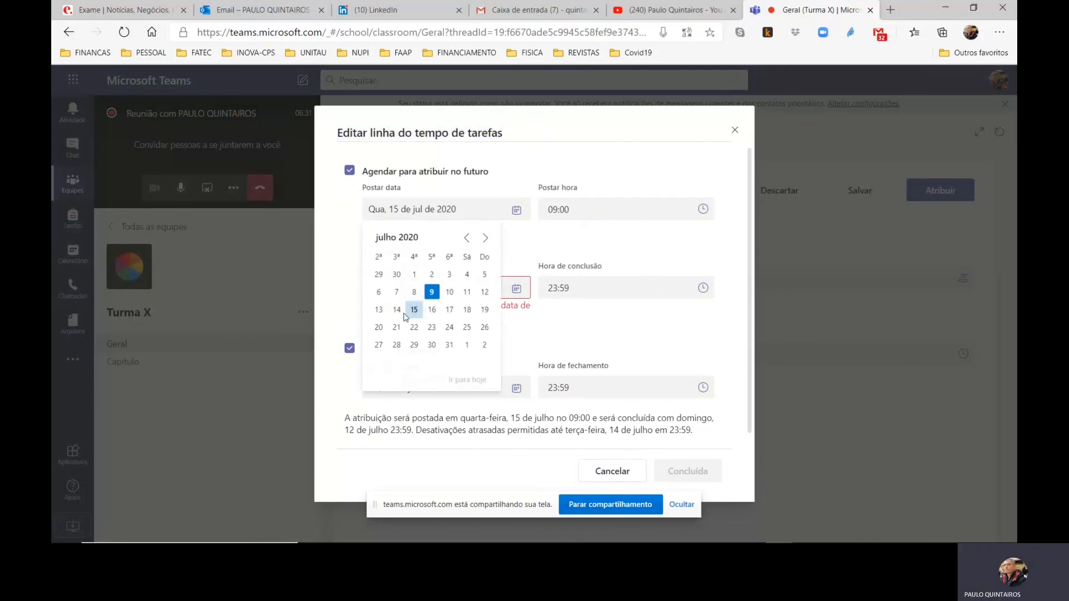
{"action": "left_click", "coordinate": [449, 292]}
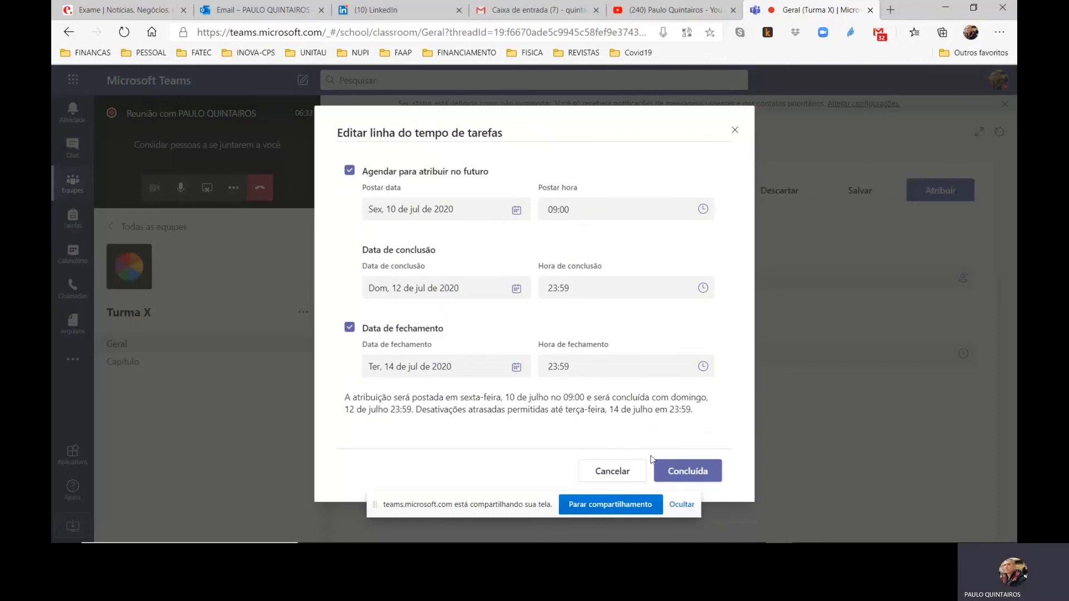
{"action": "left_click", "coordinate": [688, 471]}
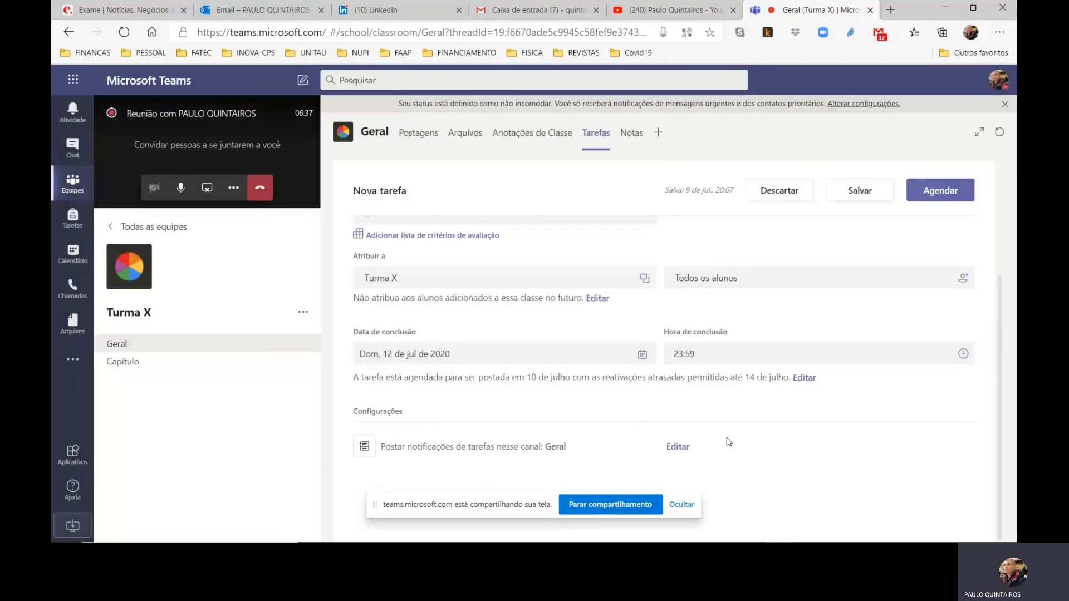
{"action": "left_click", "coordinate": [938, 199]}
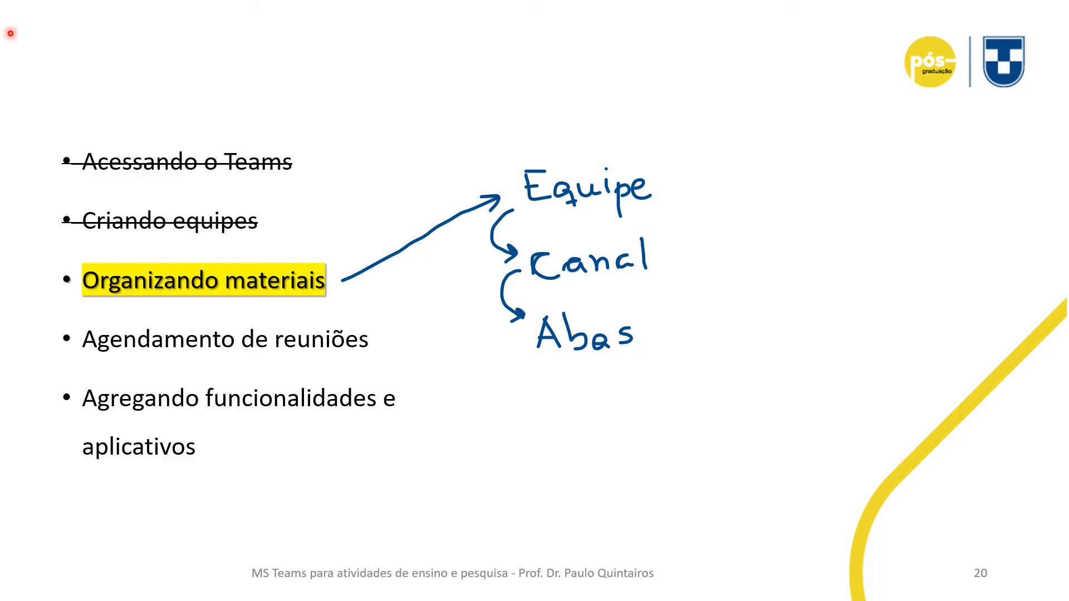
{"action": "key", "text": "Right"}
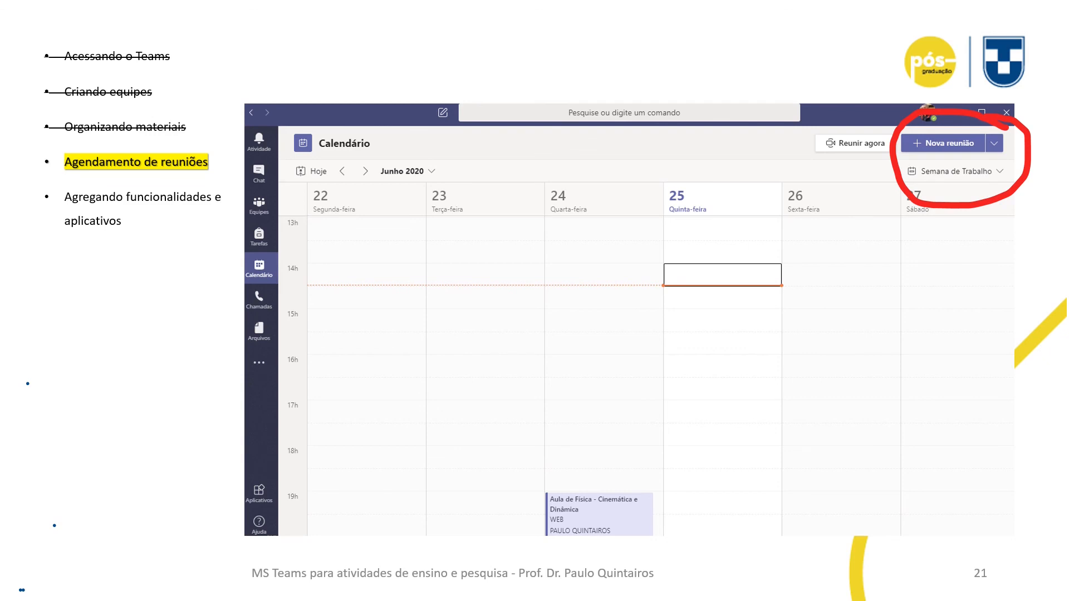
{"action": "key", "text": "Right"}
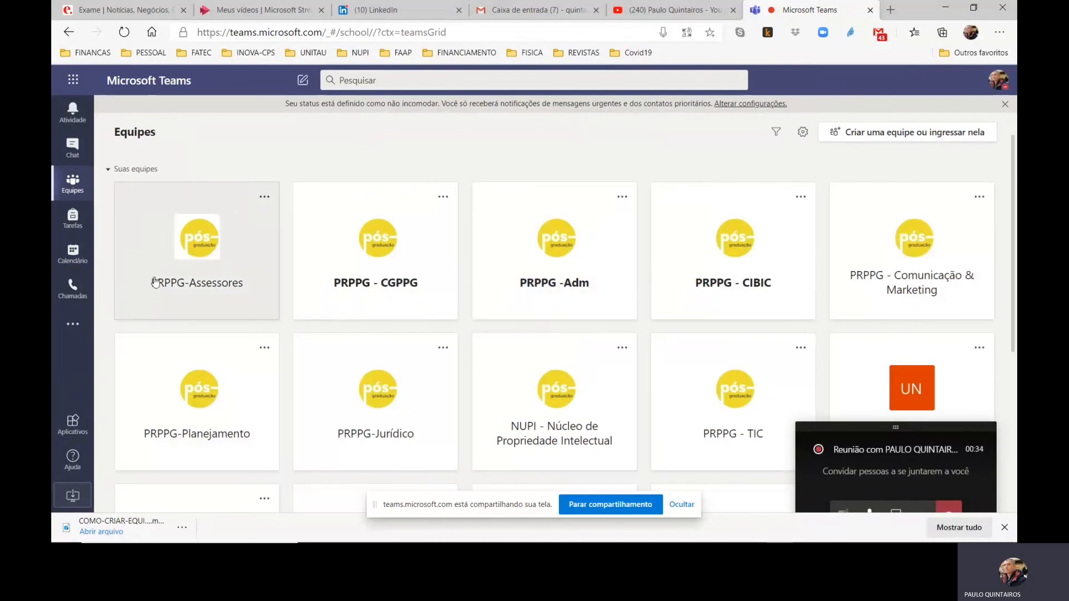
Create a new meeting in the calendar and title it "FÍSICA 1"
{"action": "left_click", "coordinate": [69, 262]}
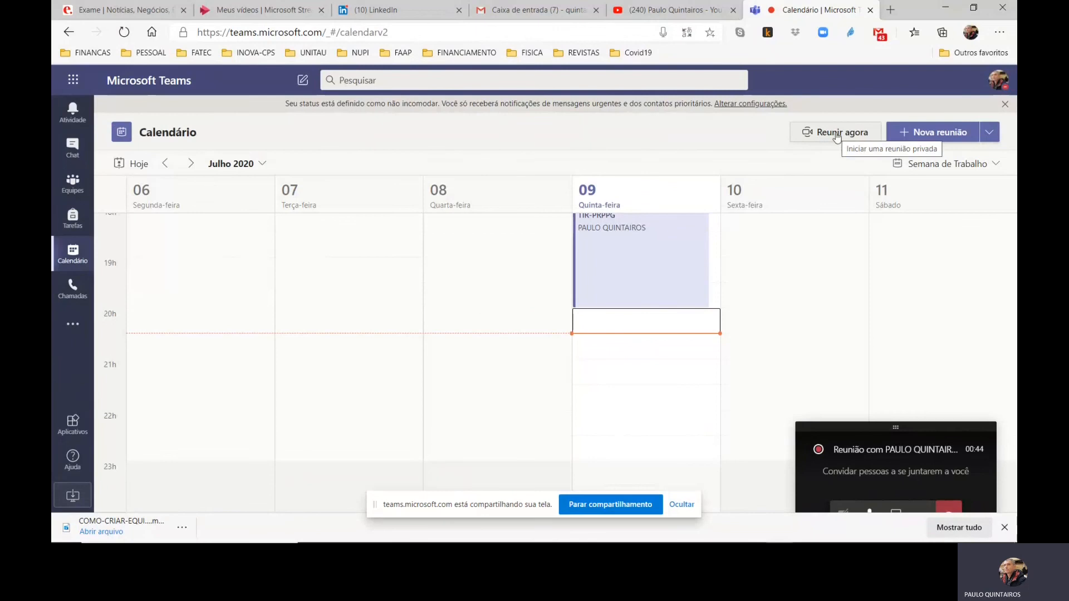
{"action": "left_click", "coordinate": [931, 135]}
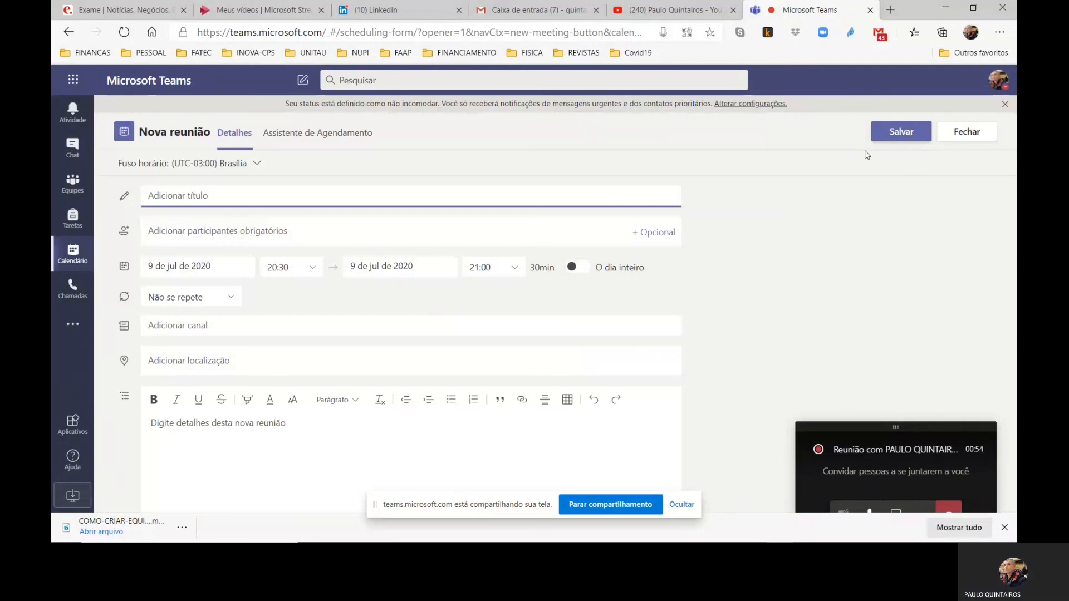
{"action": "type", "text": "t"}
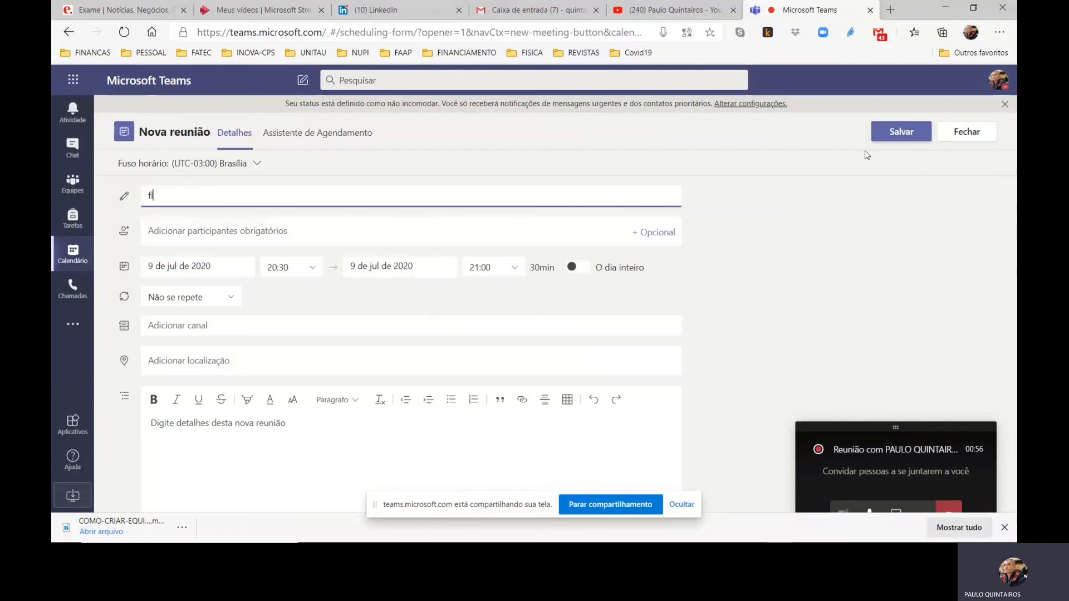
{"action": "type", "text": "ÍSICA 1"}
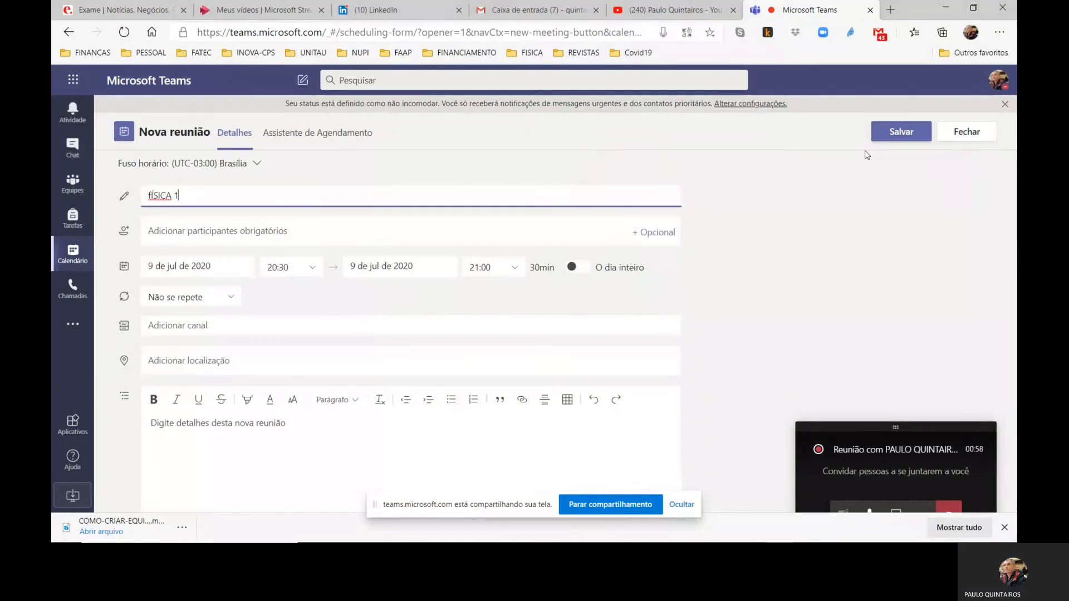
{"action": "key", "text": "Home"}
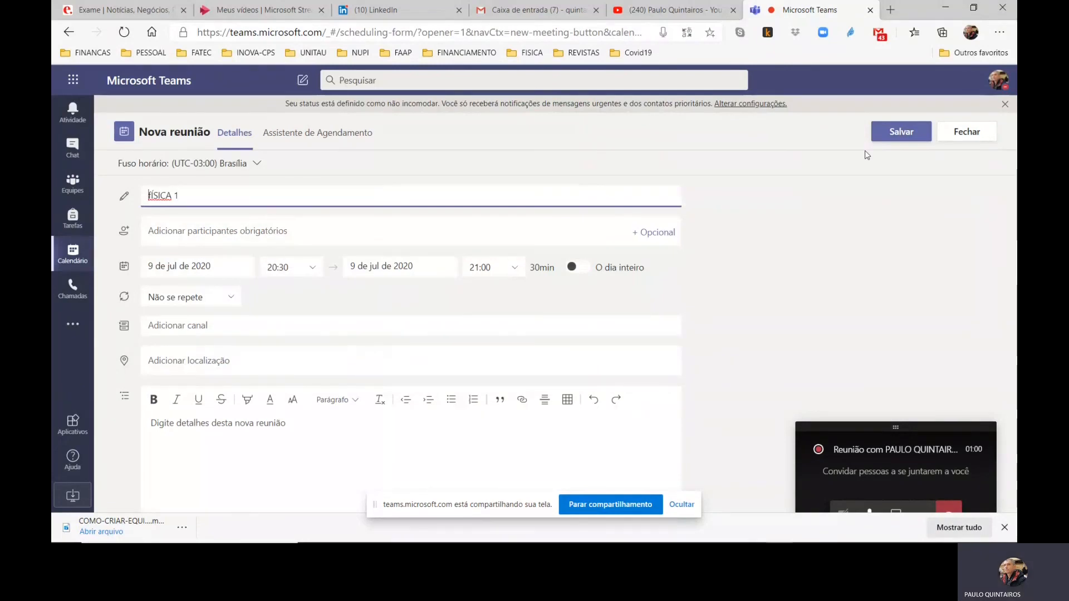
{"action": "key", "text": "Delete"}
{"action": "type", "text": "F"}
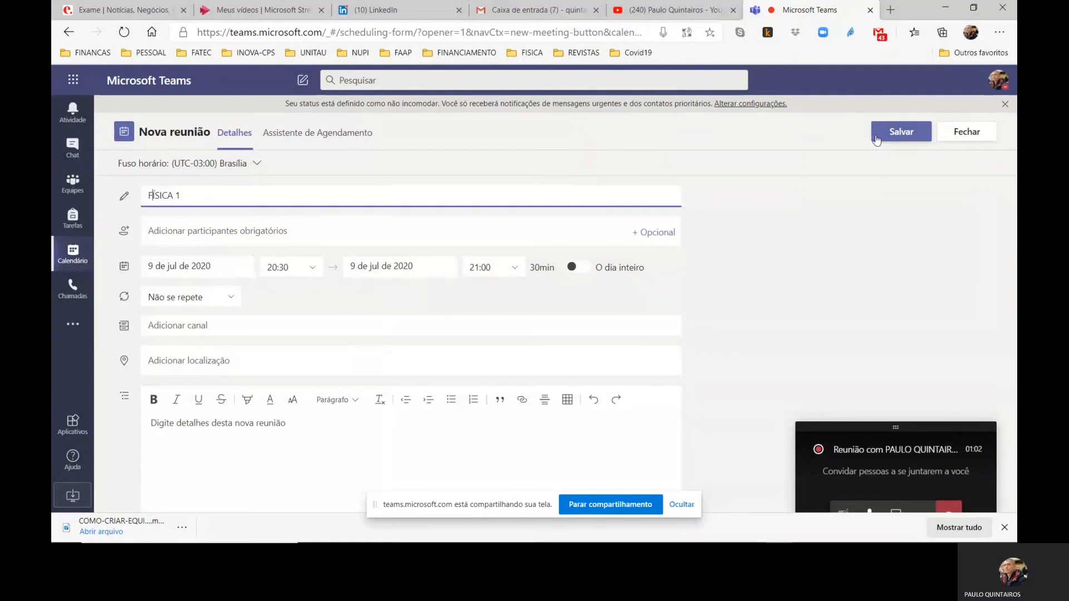
Set the FÍSICA 1 meeting's date to 15 July 2020 and its start time to 19:00
{"action": "left_click", "coordinate": [226, 270]}
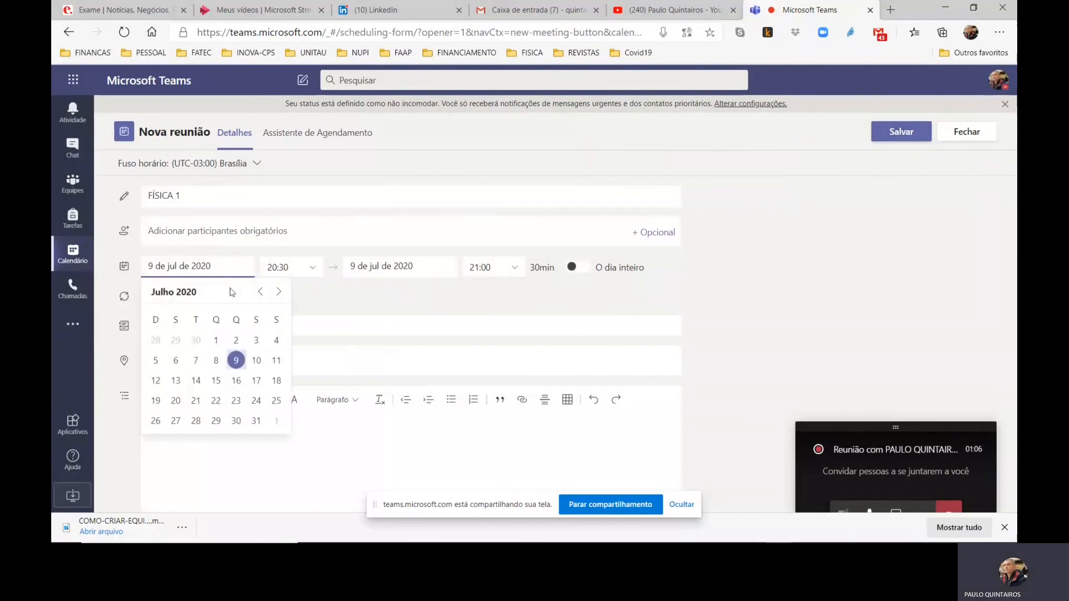
{"action": "left_click", "coordinate": [216, 381]}
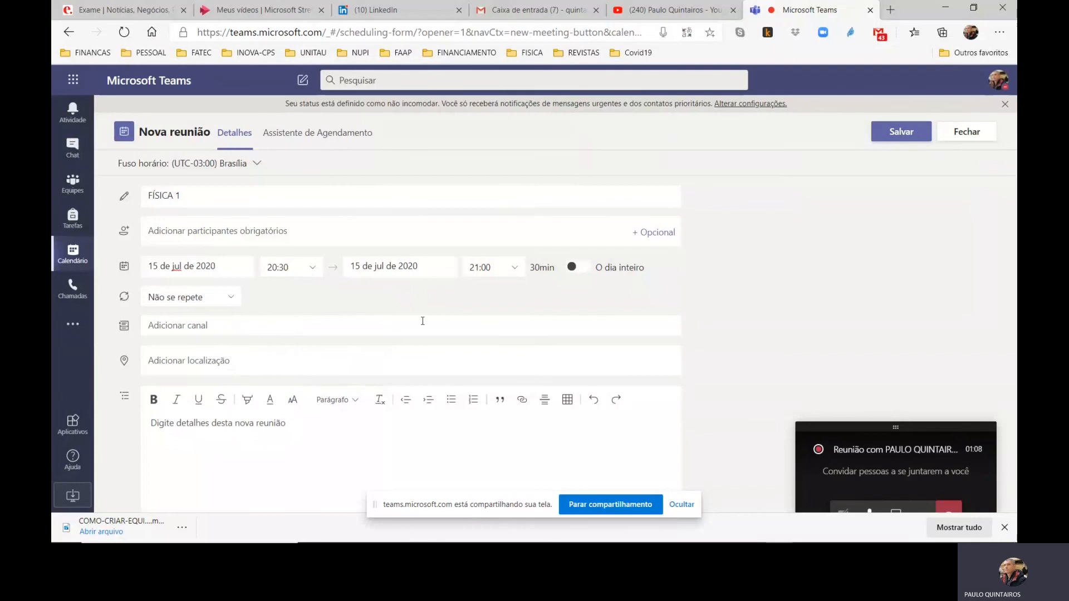
{"action": "left_click", "coordinate": [293, 267]}
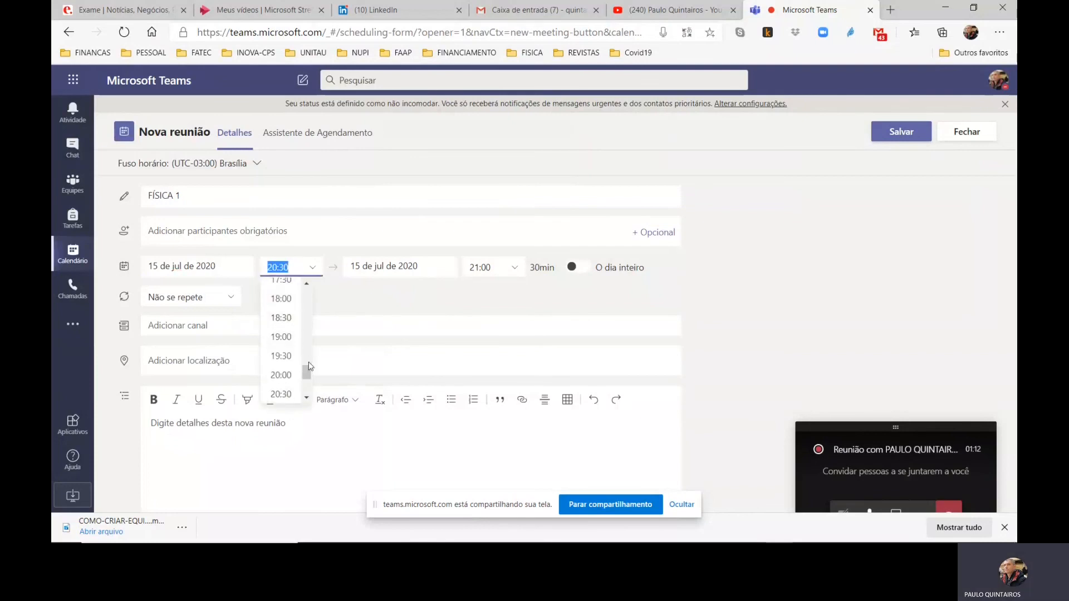
{"action": "left_click_drag", "start_coordinate": [307, 373], "coordinate": [308, 372]}
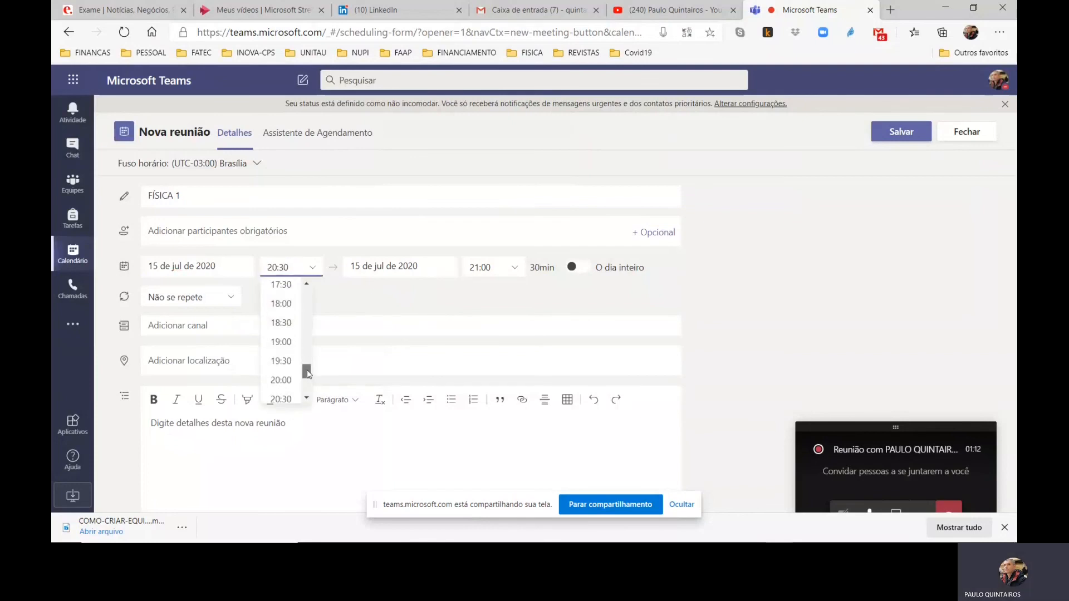
{"action": "left_click", "coordinate": [281, 341]}
Set the meeting's end time to 22:40 on the same day
{"action": "left_click", "coordinate": [494, 268]}
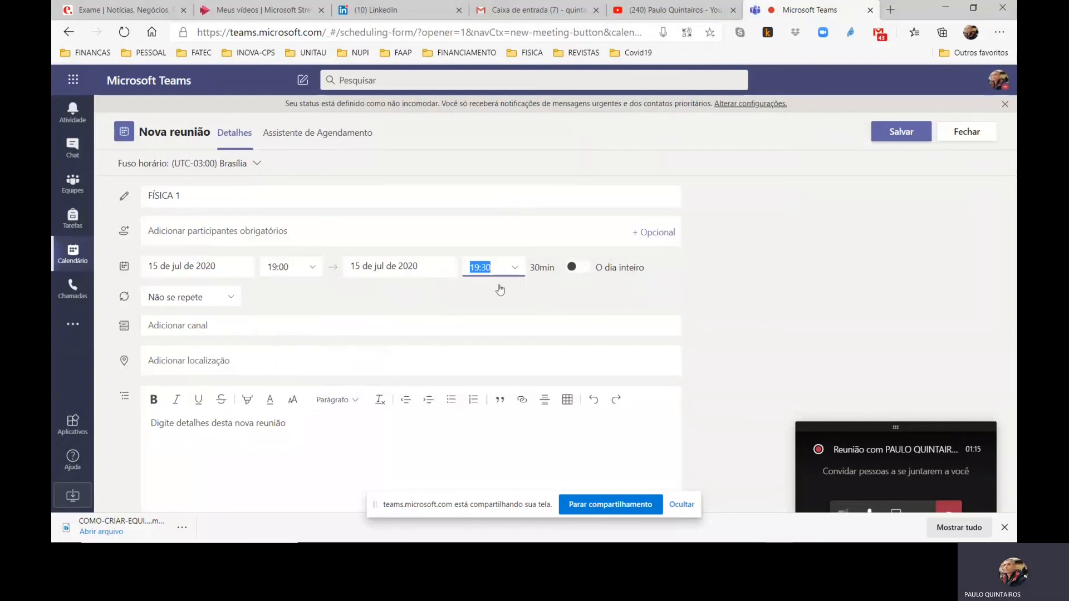
{"action": "left_click_drag", "start_coordinate": [557, 298], "coordinate": [558, 312]}
{"action": "left_click", "coordinate": [487, 307]}
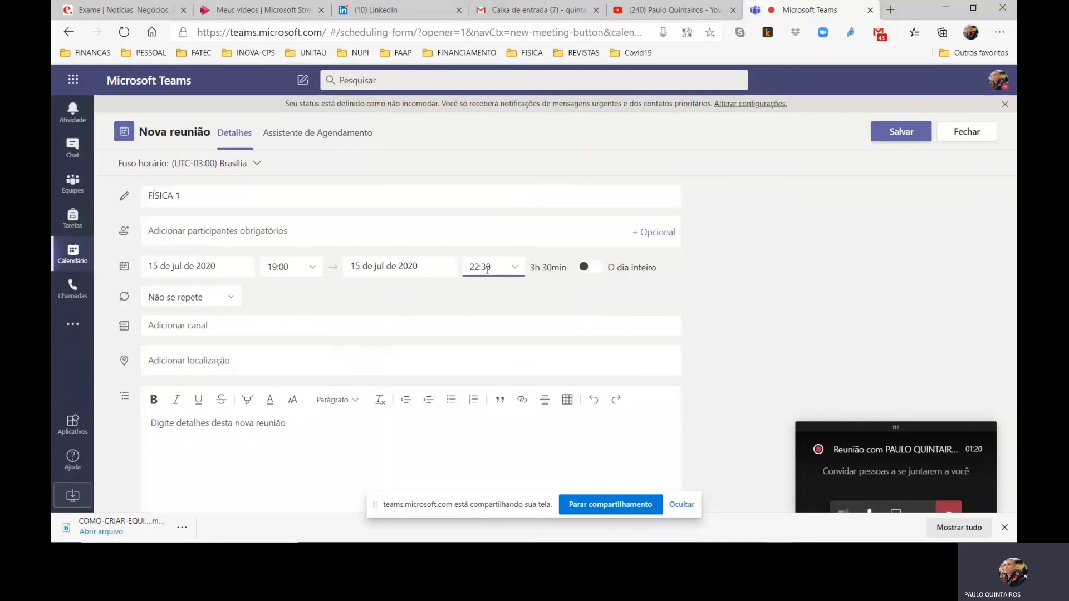
{"action": "left_click", "coordinate": [486, 267]}
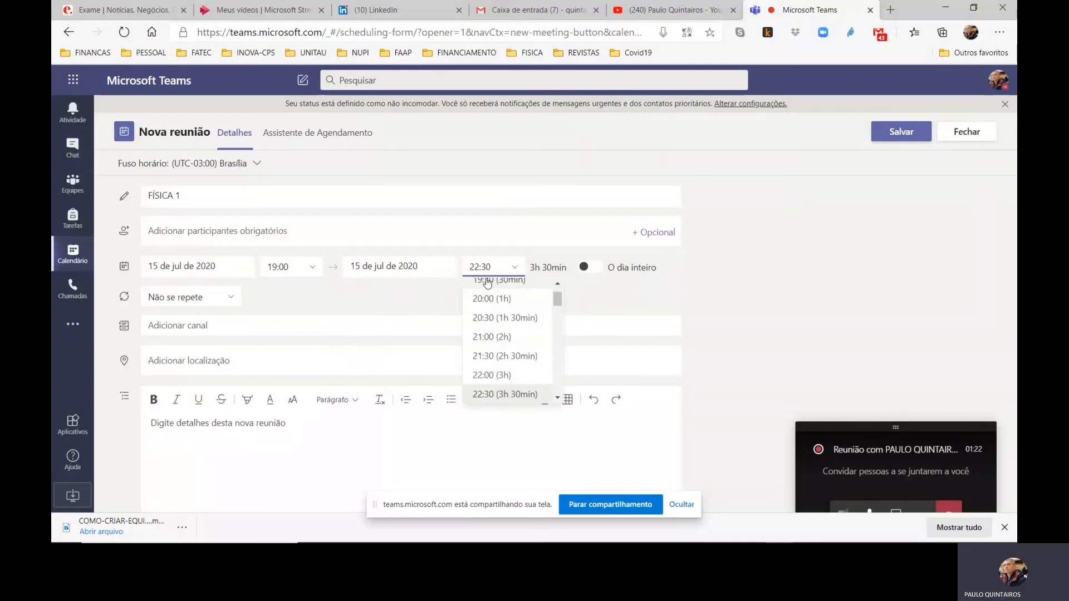
{"action": "key", "text": "BackSpace"}
{"action": "type", "text": "4"}
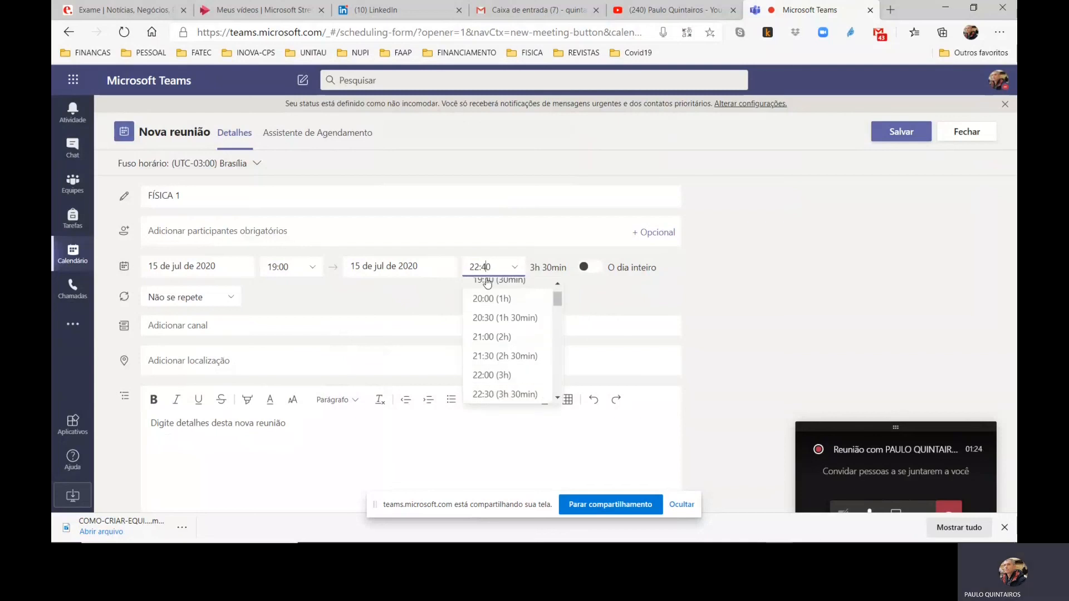
{"action": "key", "text": "Tab"}
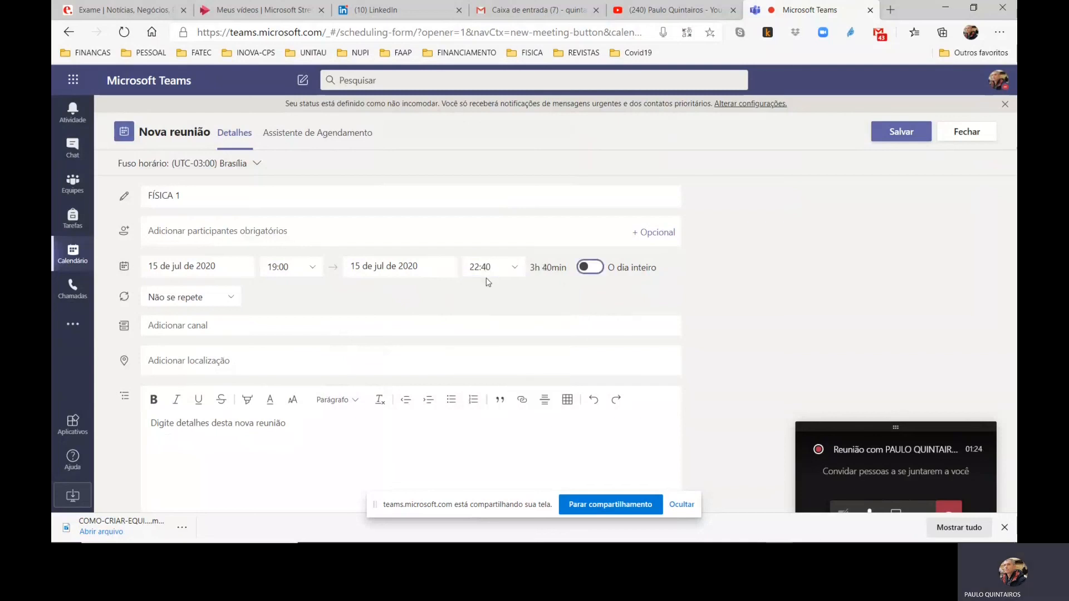
Make the meeting repeat weekly and assign it to the Geral channel of the "Física - Cinemática e Dinâmica" team
{"action": "left_click", "coordinate": [229, 299]}
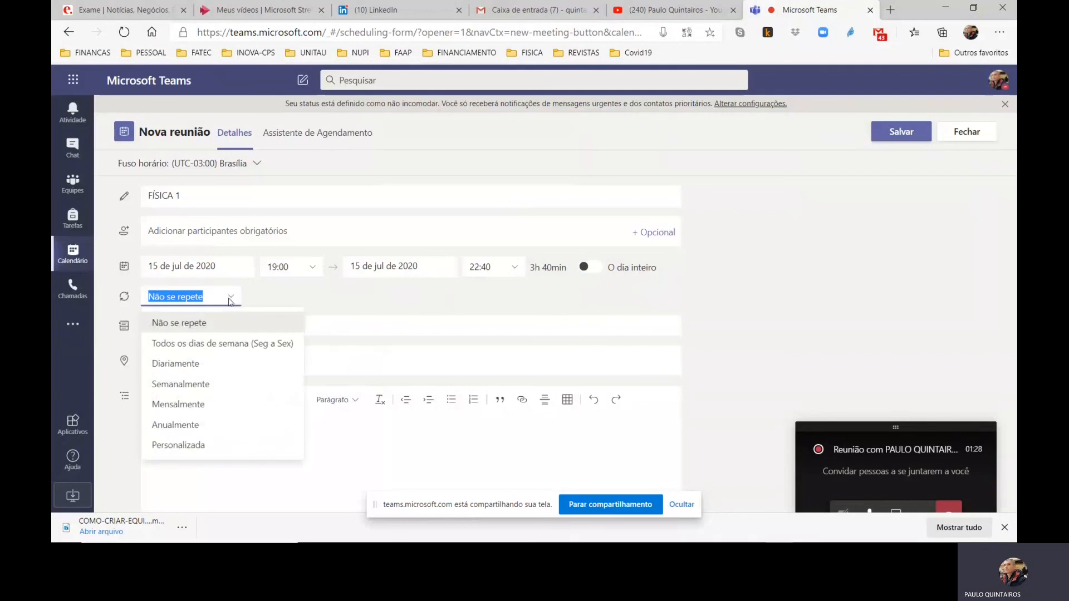
{"action": "left_click", "coordinate": [192, 388]}
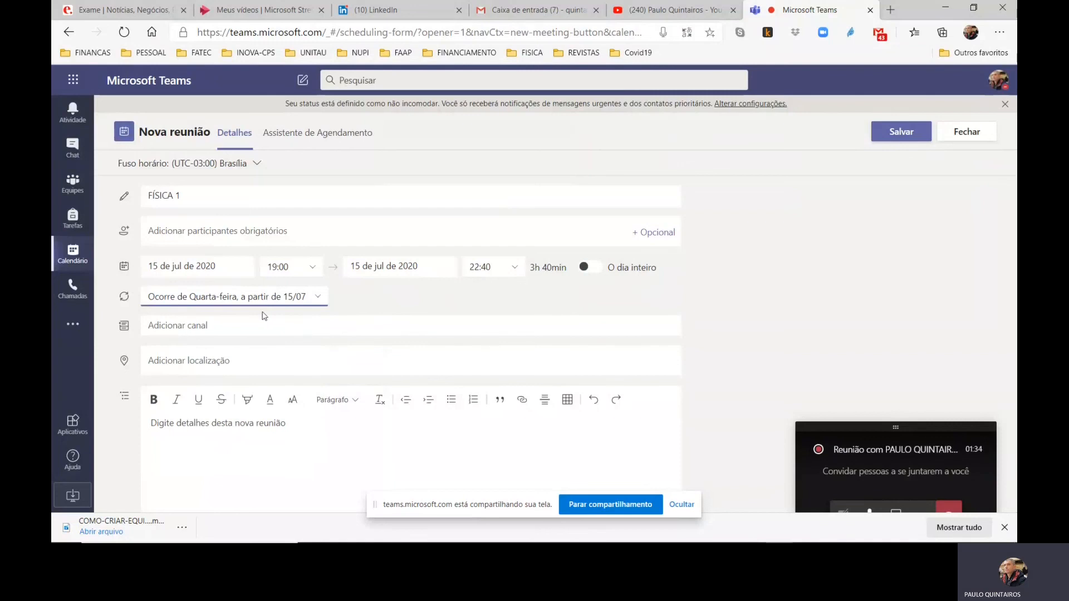
{"action": "left_click", "coordinate": [211, 325]}
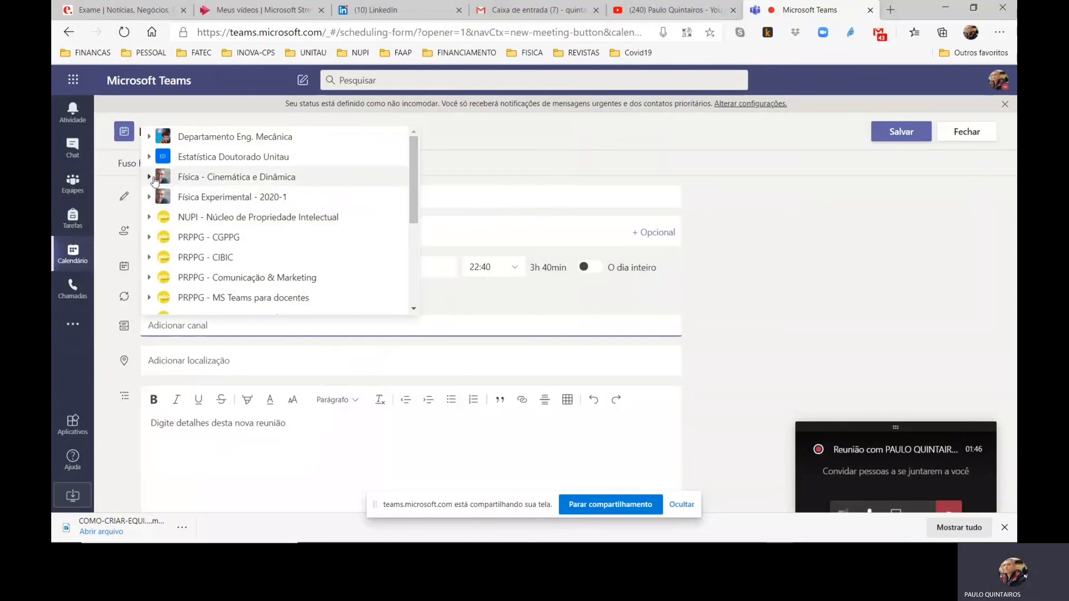
{"action": "left_click", "coordinate": [149, 177]}
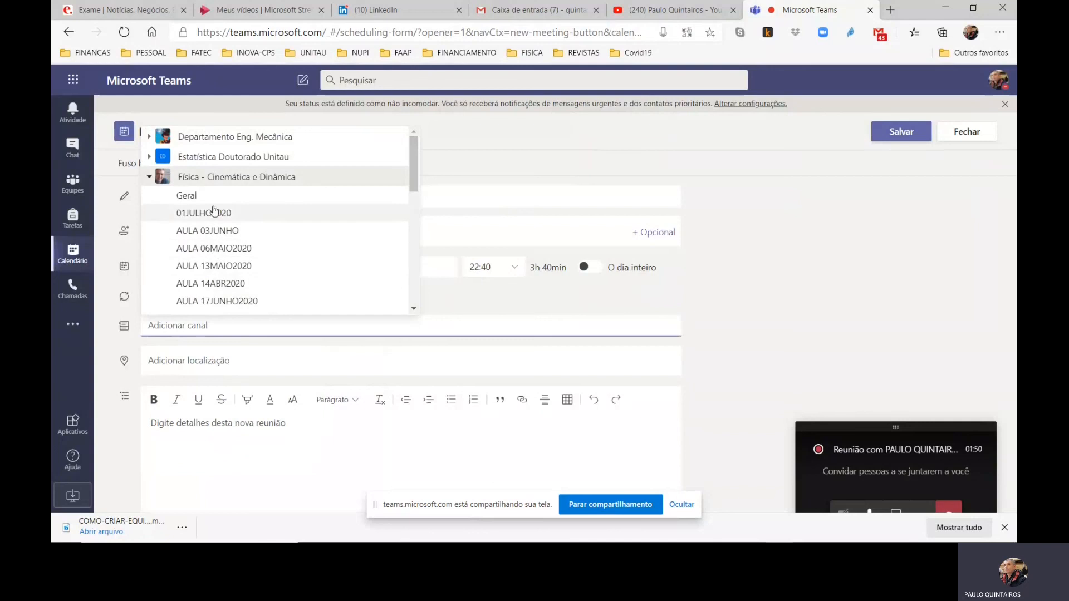
{"action": "left_click", "coordinate": [187, 196]}
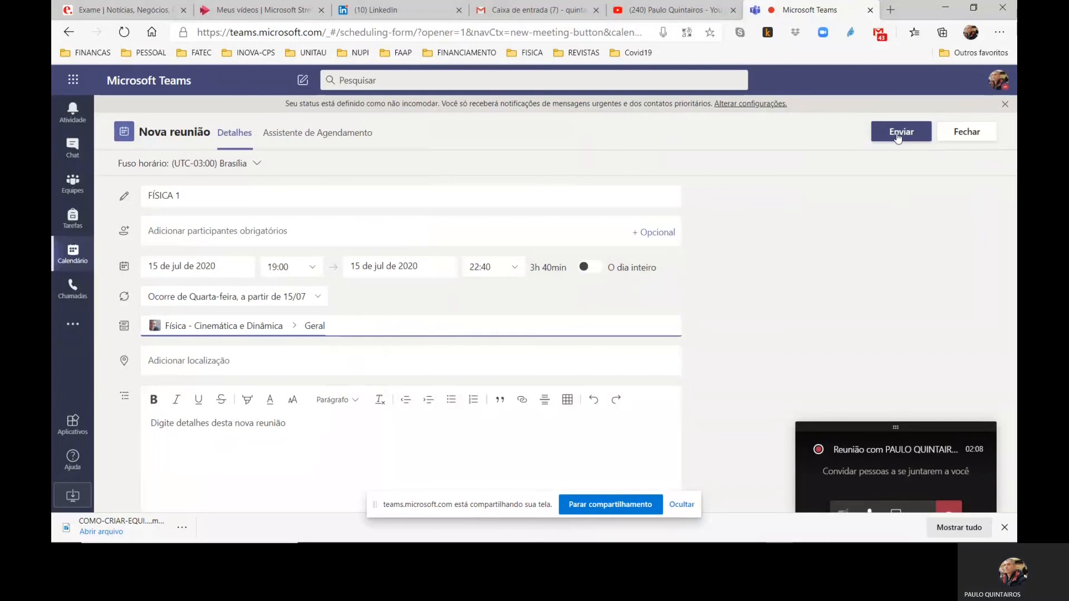
Close the new meeting form without sending it and discard the unsaved edits
{"action": "left_click", "coordinate": [967, 133]}
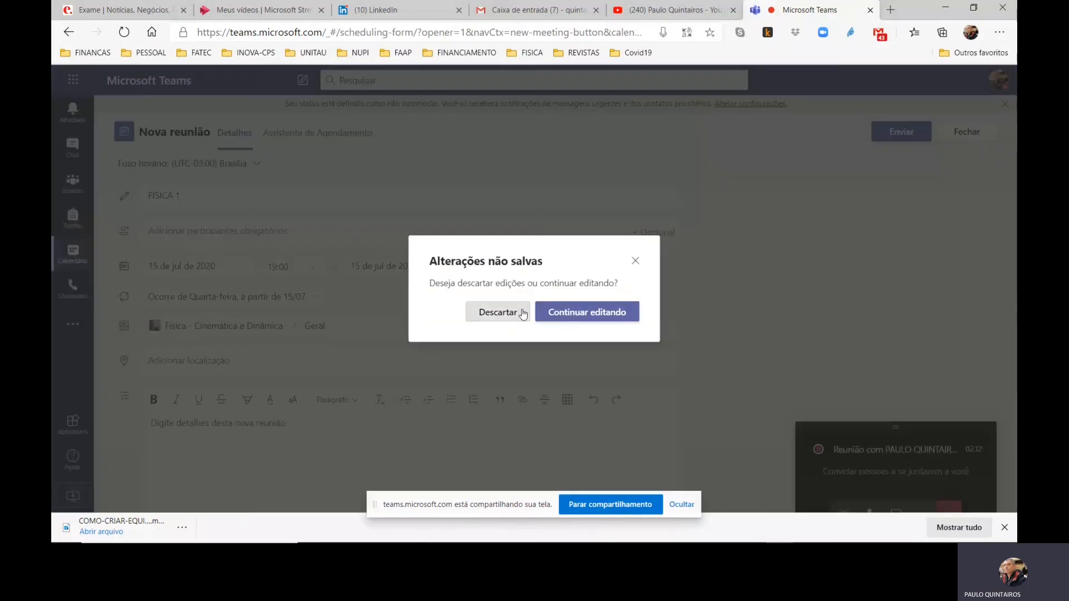
{"action": "left_click", "coordinate": [523, 314]}
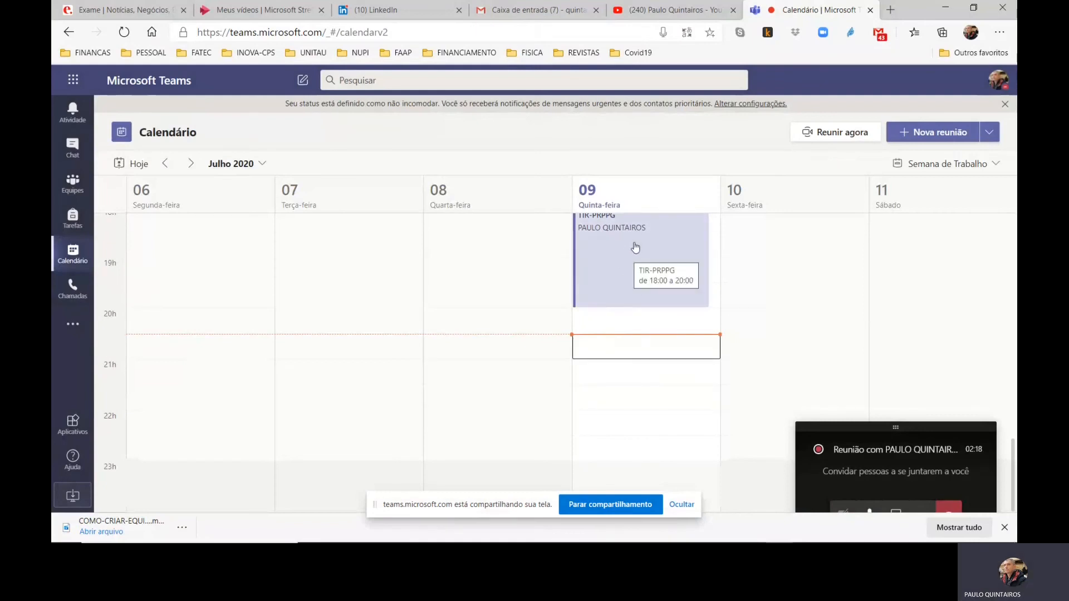
Open the TIR-PRPPG meeting on 9 July to review its details, and return to the calendar
{"action": "scroll", "coordinate": [663, 296], "scroll_direction": "up", "scroll_amount": 1}
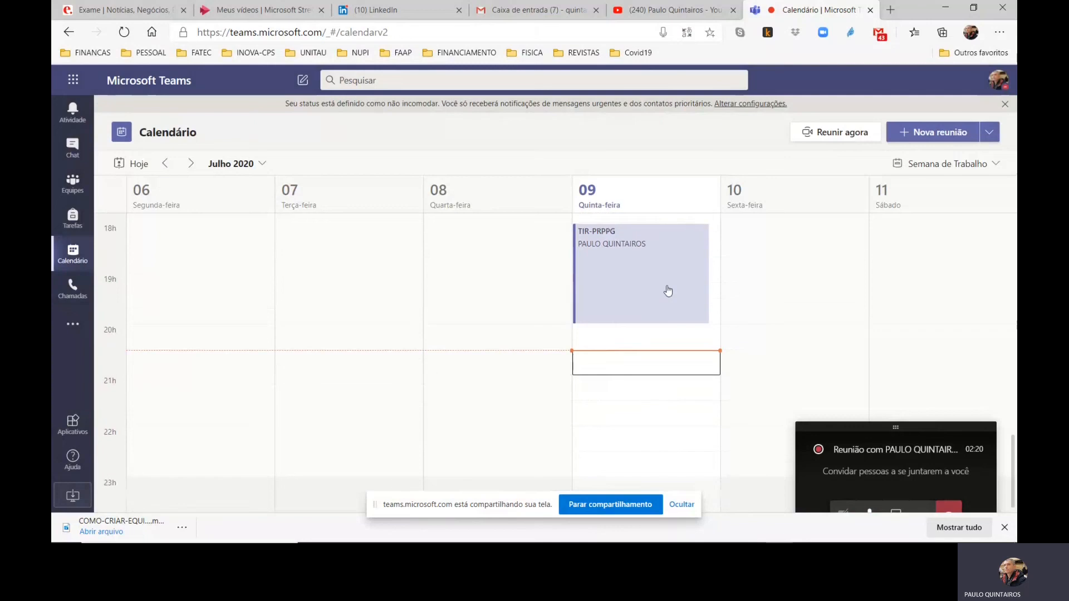
{"action": "left_click", "coordinate": [661, 295]}
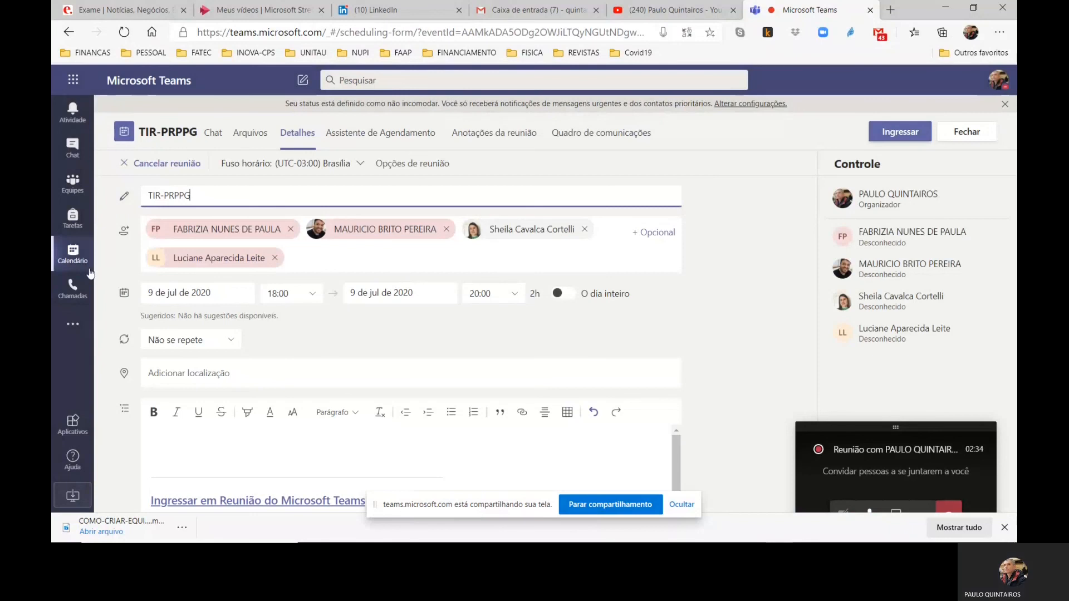
{"action": "left_click", "coordinate": [74, 257]}
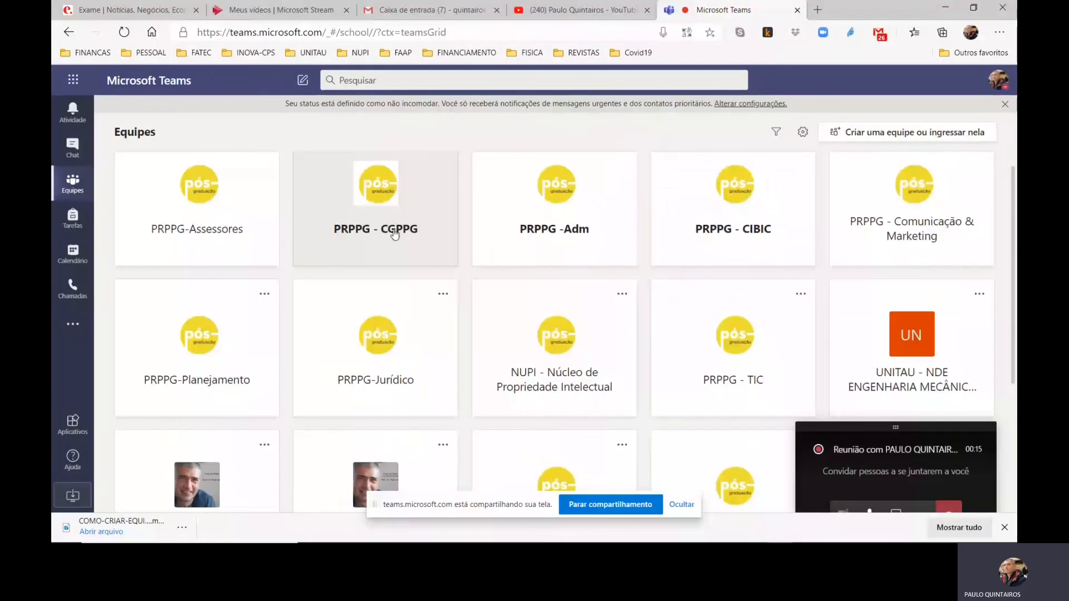
{"action": "scroll", "coordinate": [394, 234], "scroll_direction": "up", "scroll_amount": 1}
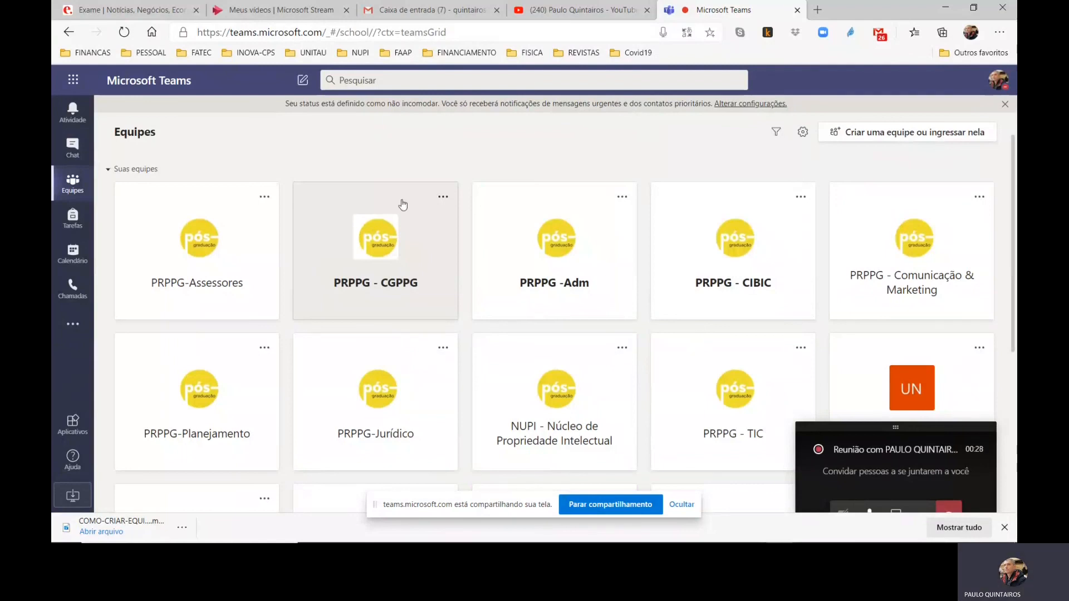
{"action": "left_click", "coordinate": [74, 292]}
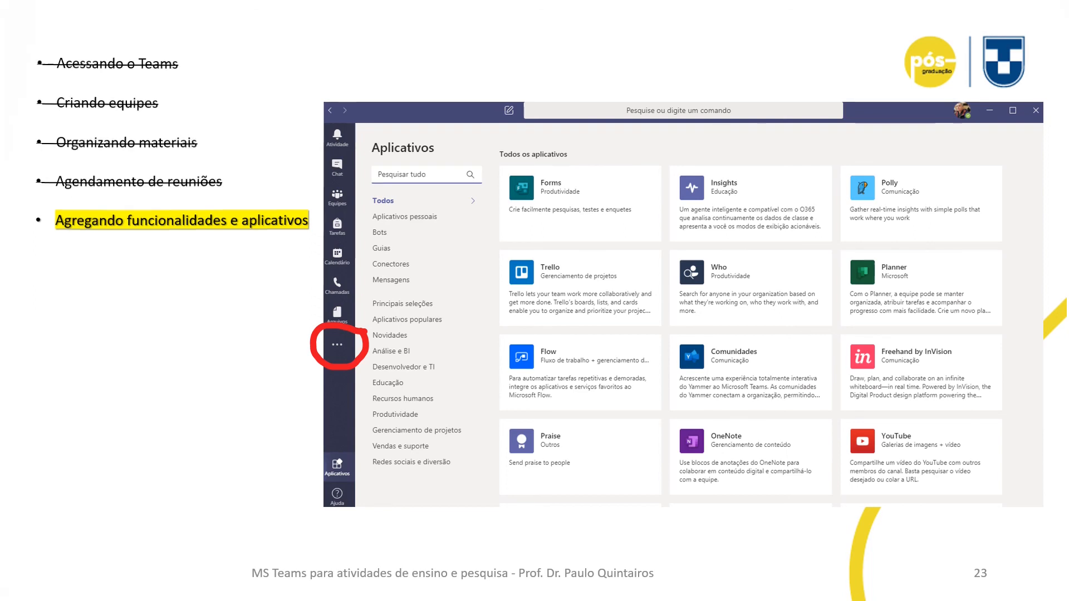
{"action": "key", "text": "Right"}
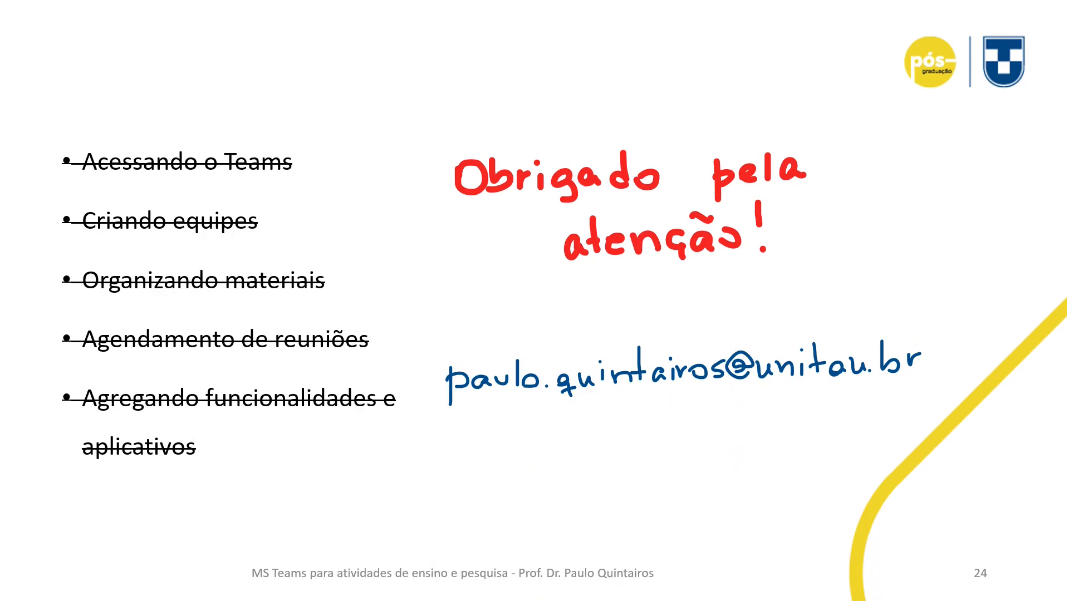